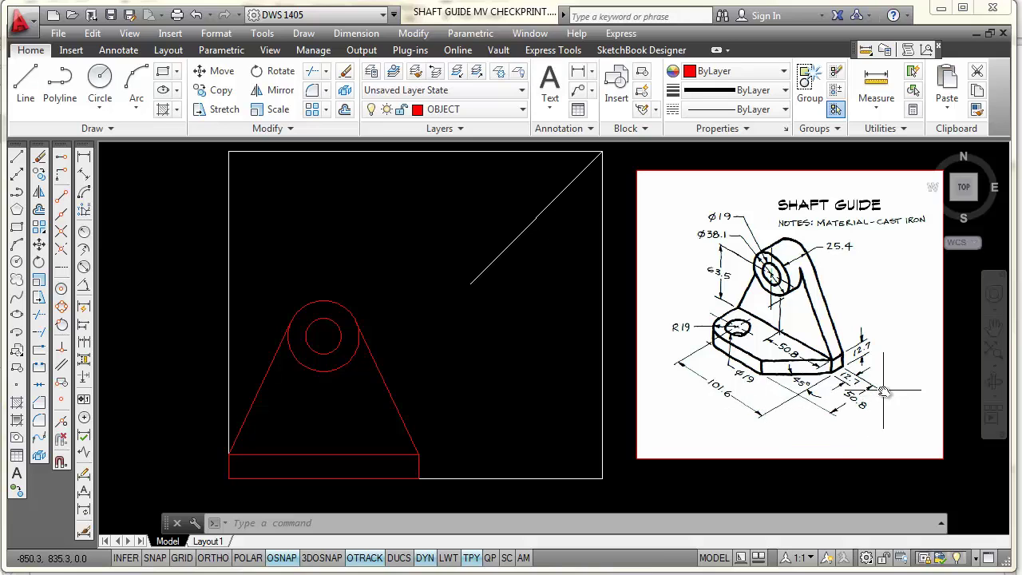
# Draw a 101.6 by 50.8 rectangle for the top view, extending down from the white frame's upper-left corner.
pyautogui.click(165, 75)
pyautogui.click(228, 151)
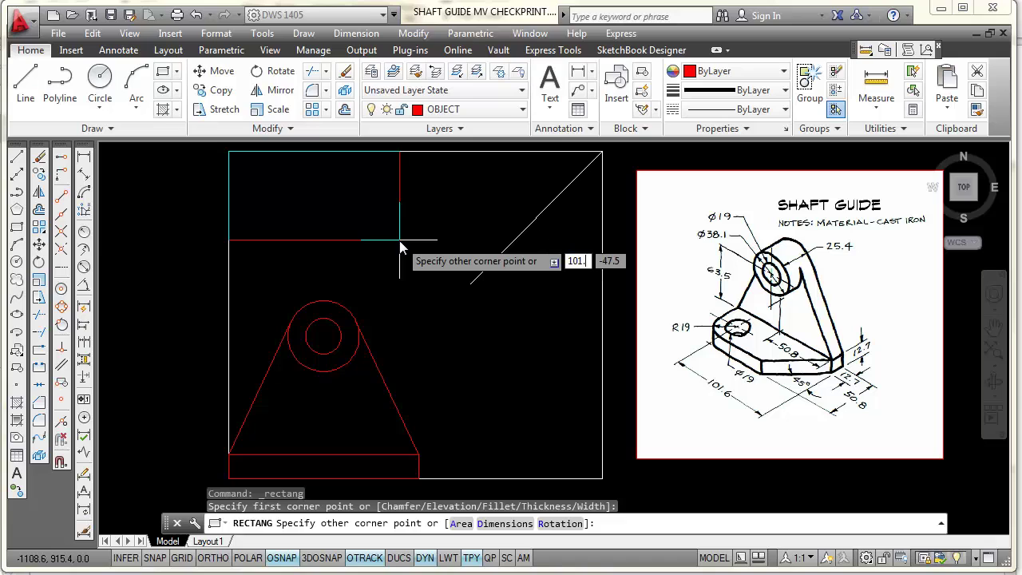
pyautogui.write('101.6')
pyautogui.press('Tab')
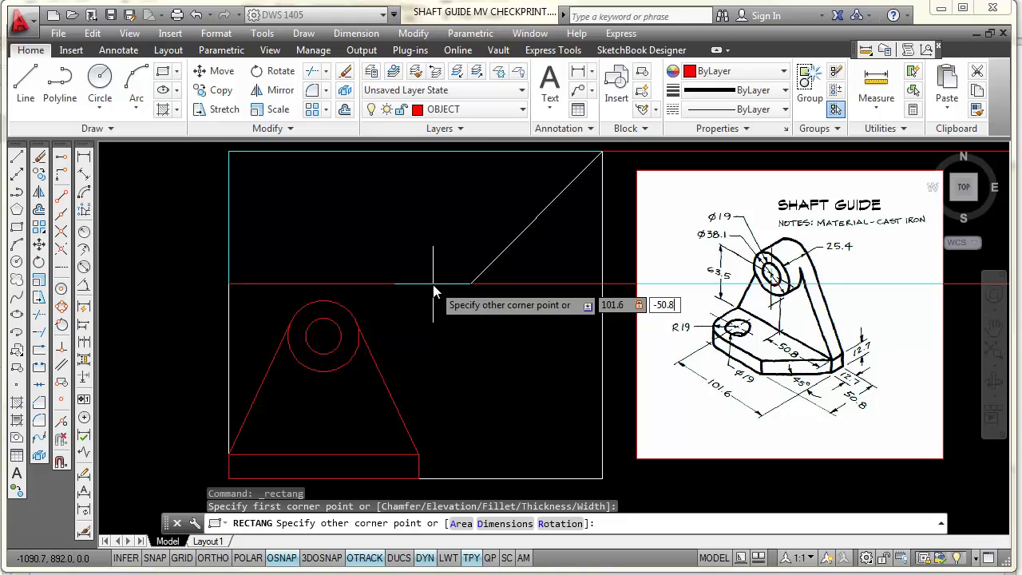
pyautogui.press('Return')
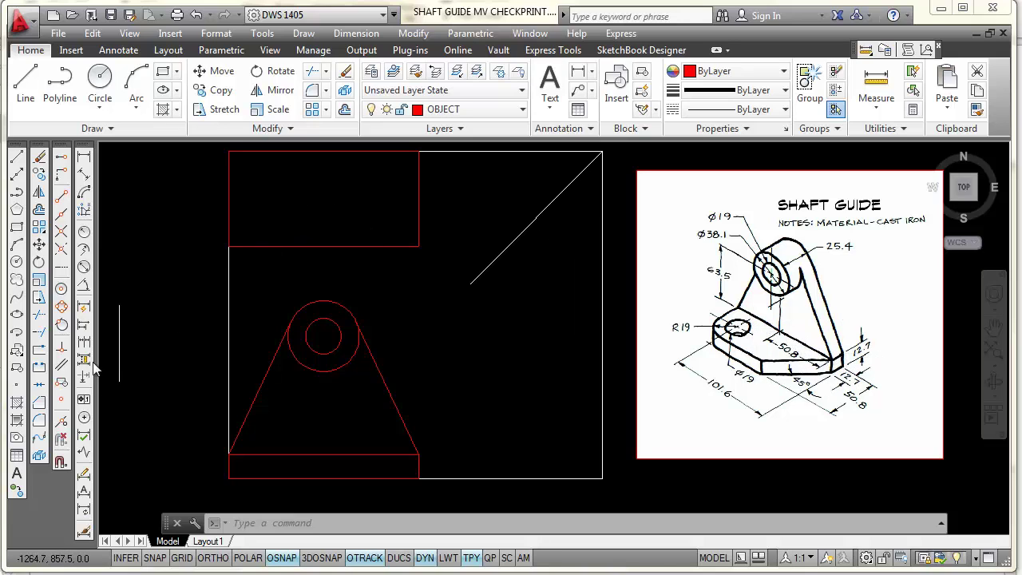
# Explode the top view rectangle into separate lines.
pyautogui.click(39, 455)
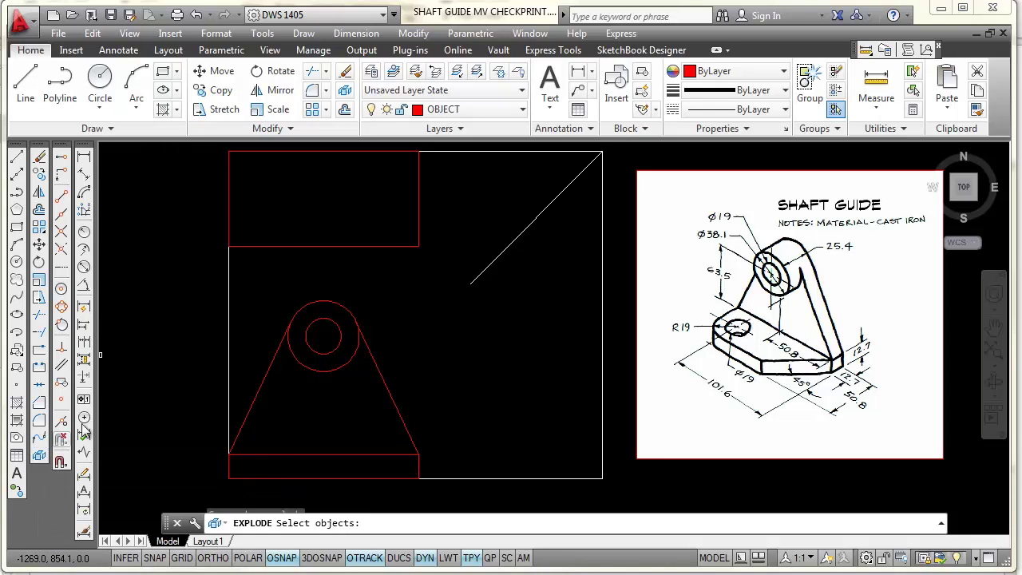
pyautogui.click(315, 246)
pyautogui.press('Return')
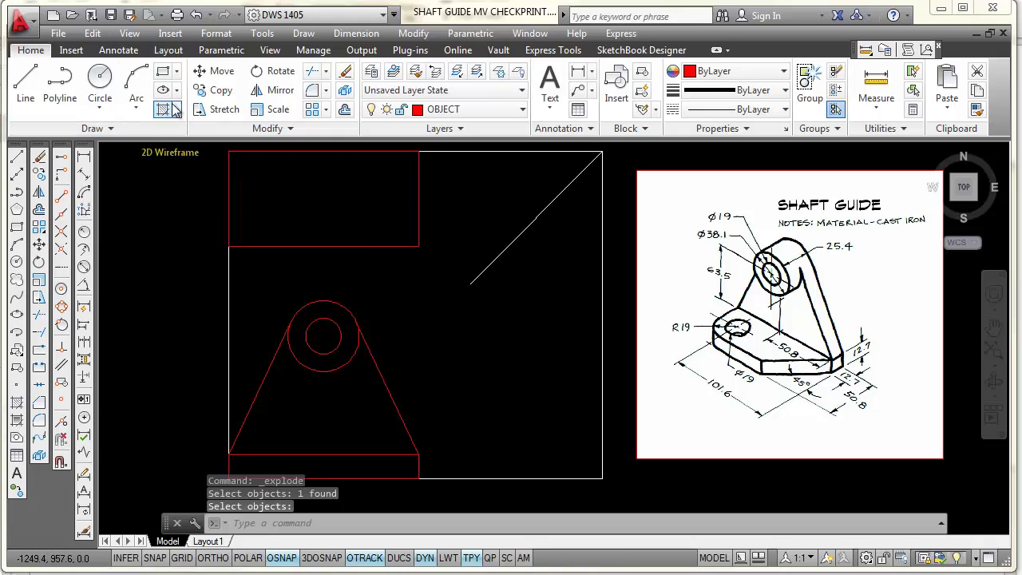
# Offset the top view's upper edge 12.7 towards the inside of the rectangle.
pyautogui.click(346, 112)
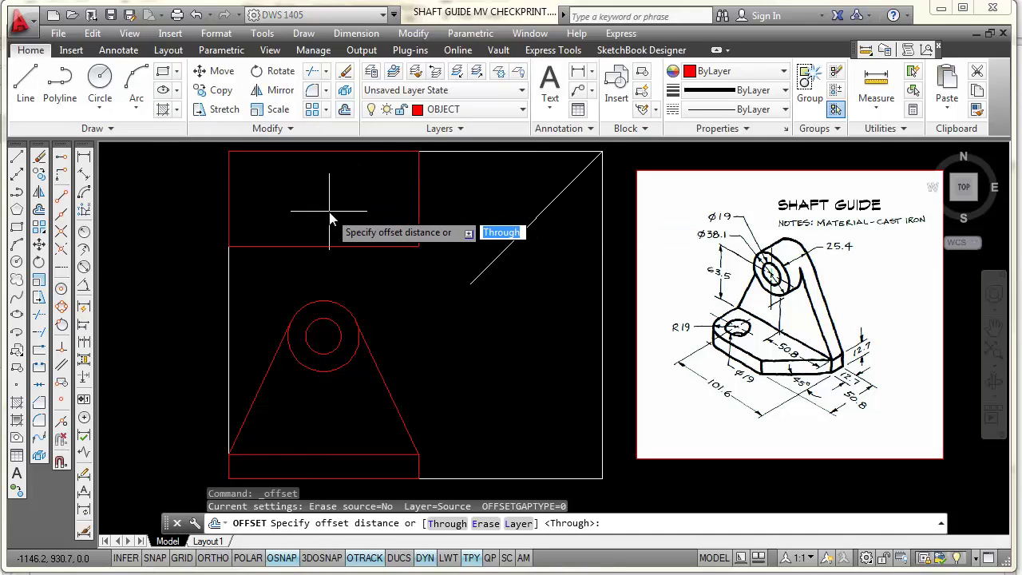
pyautogui.write('12.7')
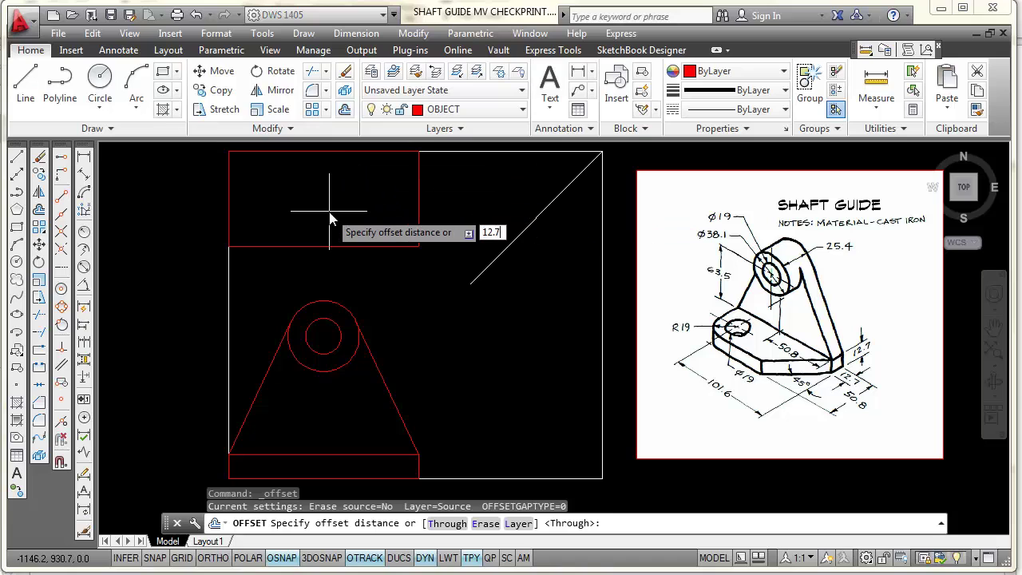
pyautogui.press('Return')
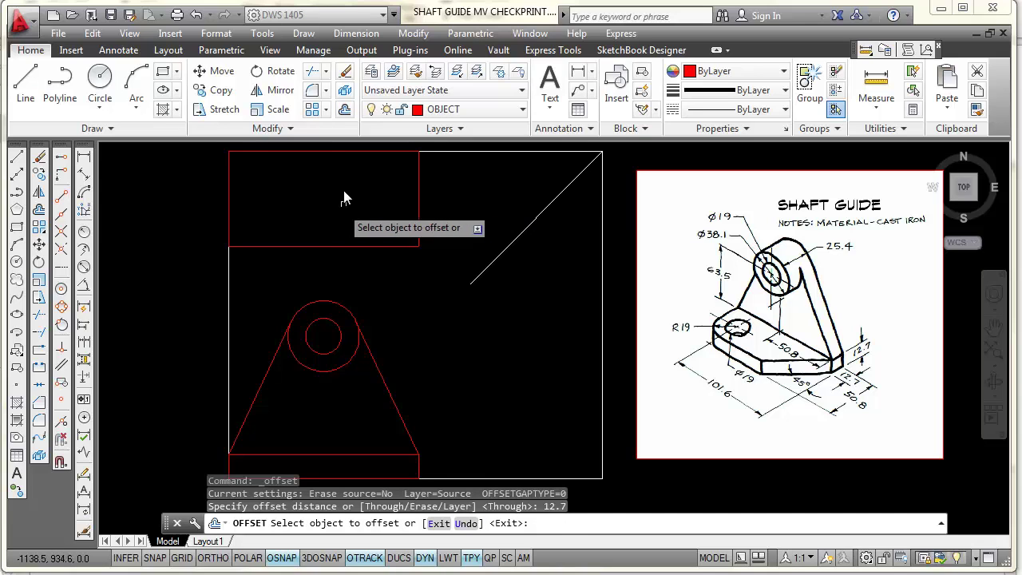
pyautogui.click(348, 152)
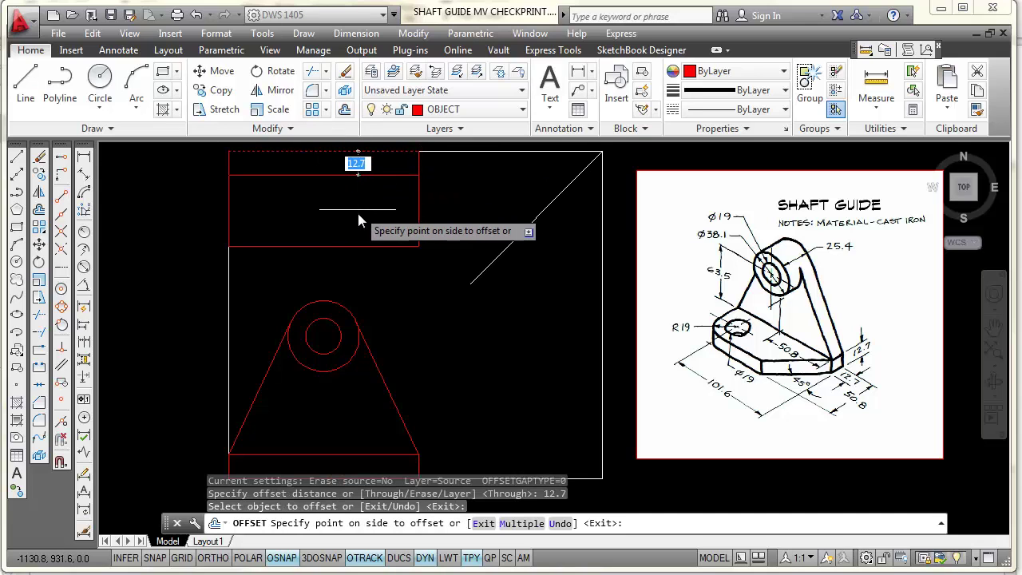
pyautogui.click(361, 217)
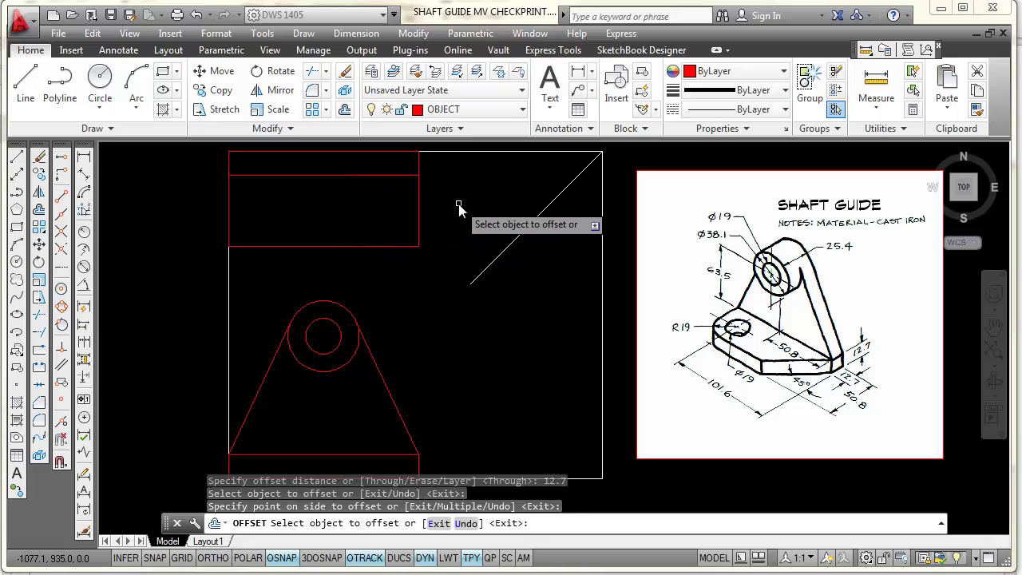
pyautogui.press('Escape')
# Draw a line 75 long at 135° from the right end of the offset line, running down past the rectangle's lower edge.
pyautogui.moveTo(458, 206); pyautogui.dragTo(453, 279, button='middle')
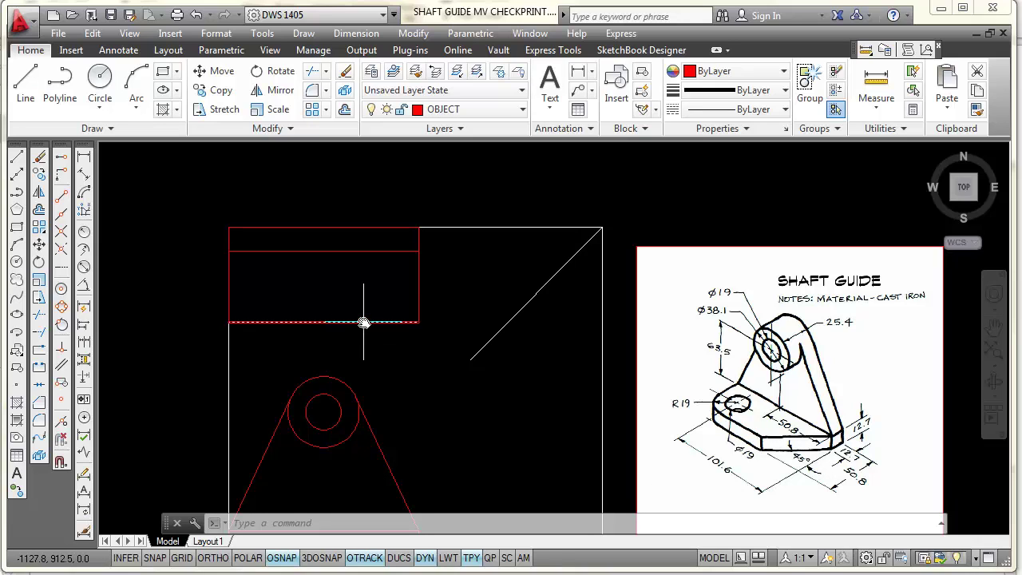
pyautogui.click(16, 158)
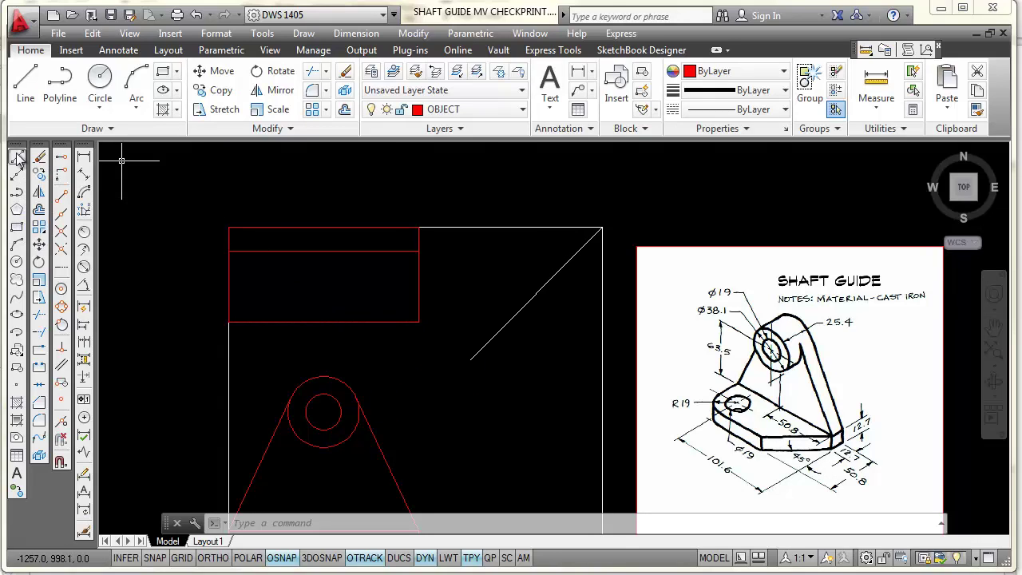
pyautogui.click(418, 251)
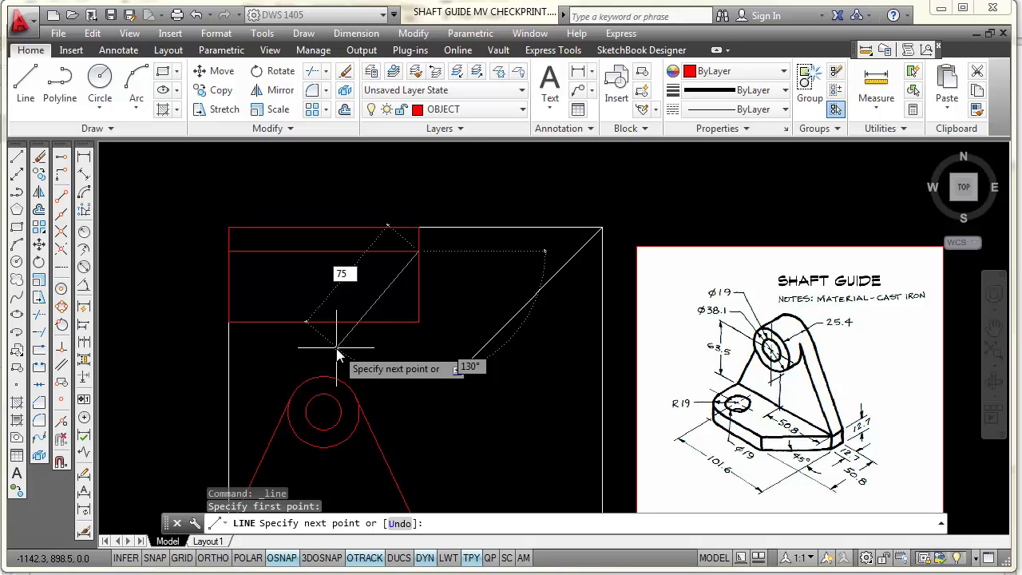
pyautogui.press('Tab')
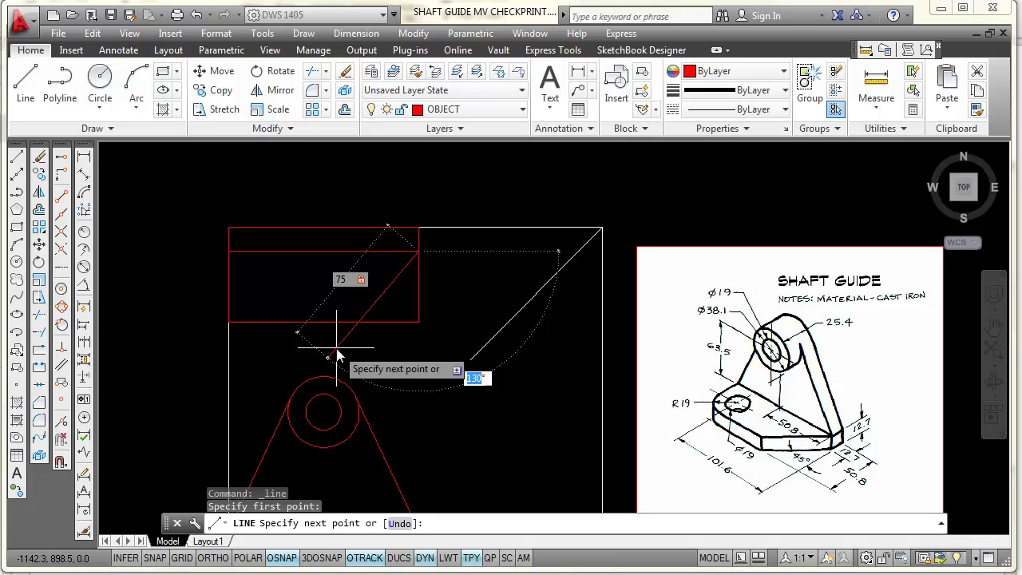
pyautogui.press('Return')
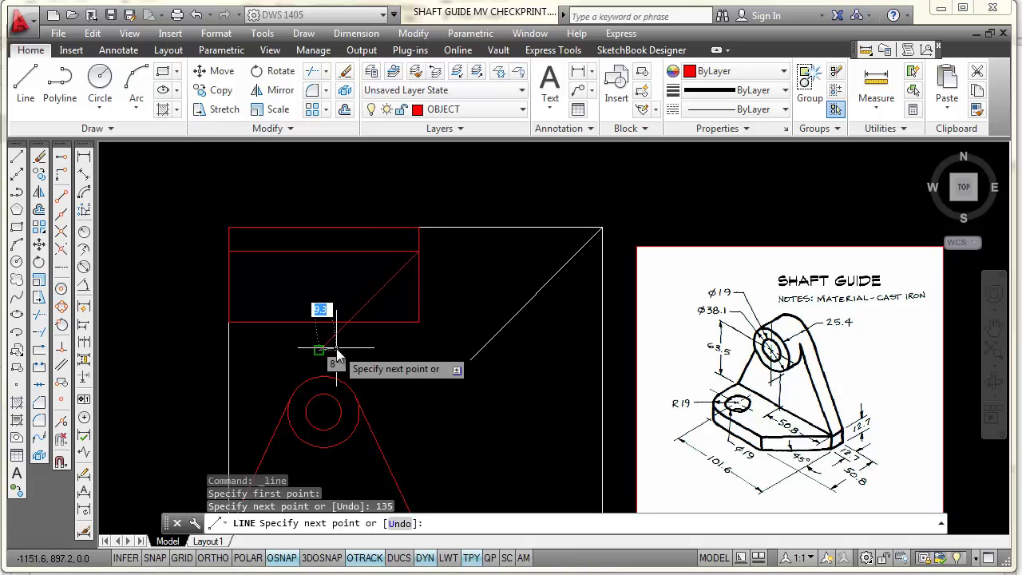
pyautogui.press('Escape')
# Trim the rectangle's lower-right corner outside the angled line, and trim the angled line's overhang below the lower edge.
pyautogui.scroll(-2, 336, 349)
pyautogui.scroll(4, 378, 317)
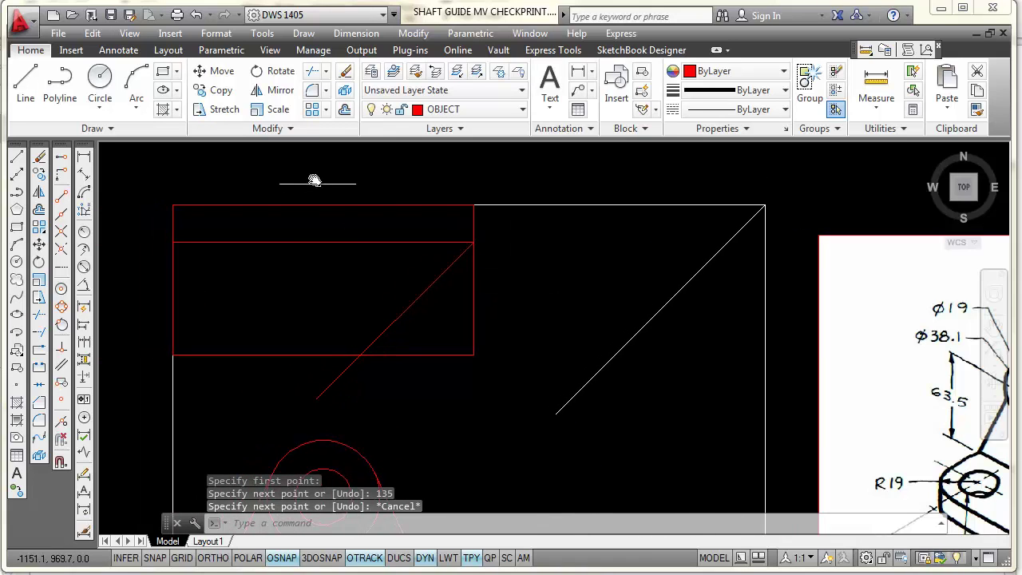
pyautogui.click(314, 76)
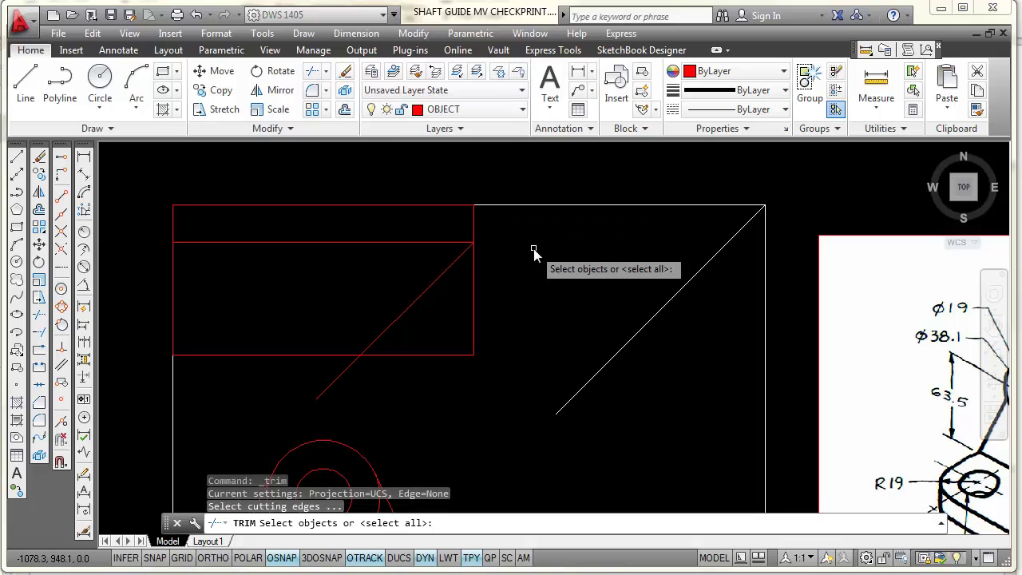
pyautogui.press('Return')
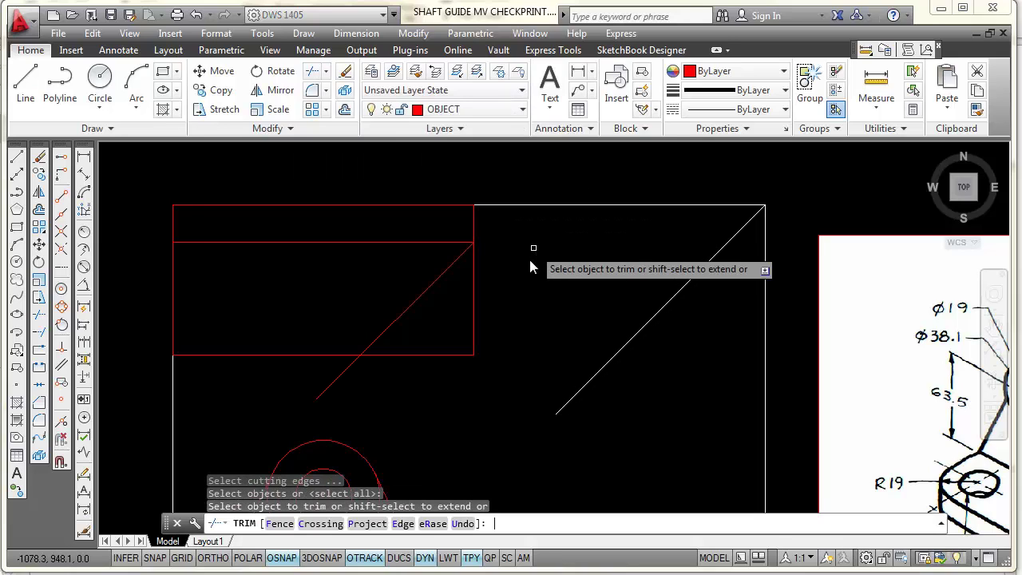
pyautogui.click(475, 288)
pyautogui.click(437, 356)
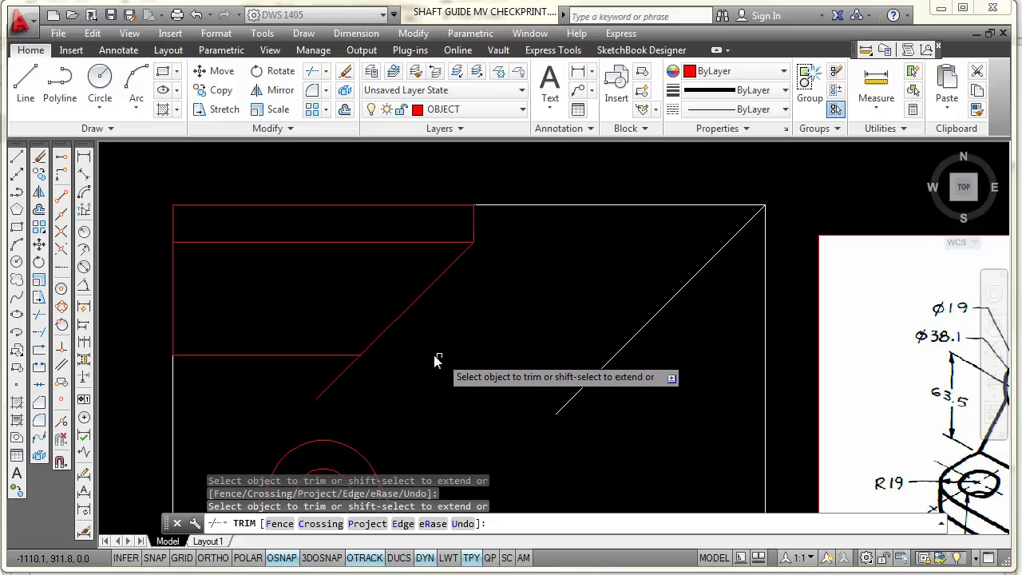
pyautogui.click(334, 383)
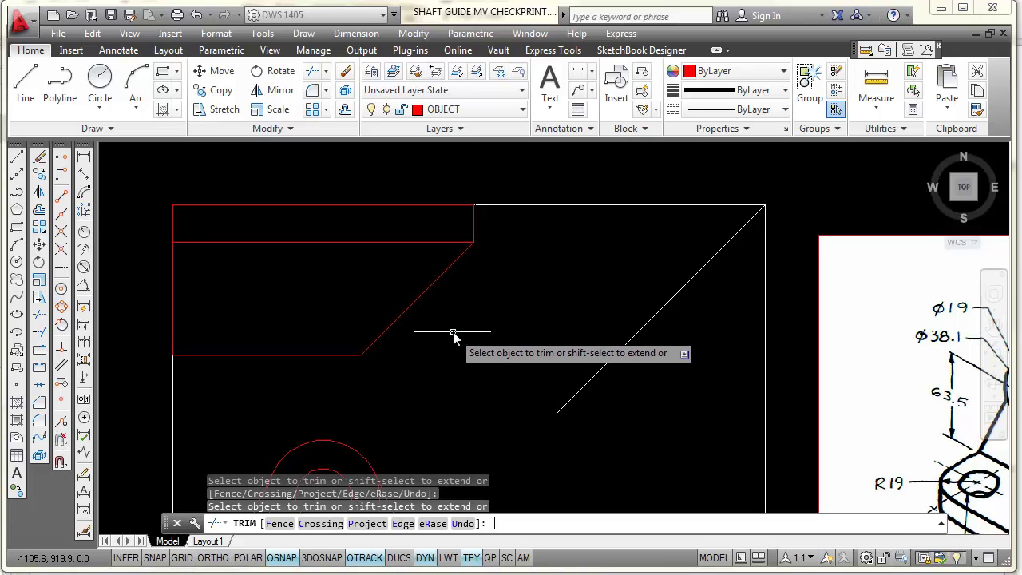
pyautogui.press('Escape')
# Enable the Perpendicular object snap and draw a vertical edge across the front view's base, aligned with the top view's angled corner.
pyautogui.scroll(-2, 453, 337)
pyautogui.moveTo(453, 336); pyautogui.dragTo(436, 252, button='middle')
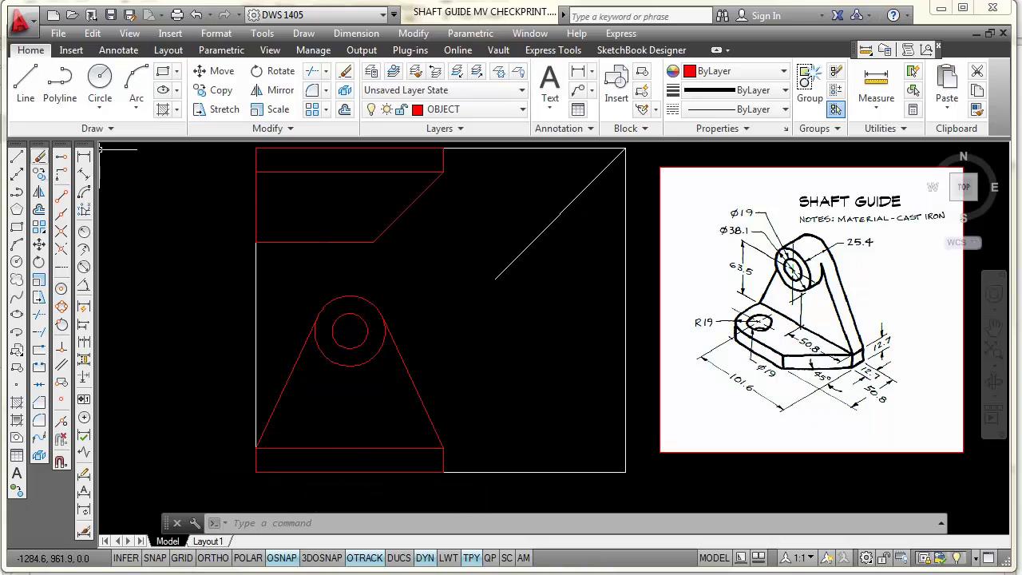
pyautogui.click(18, 158)
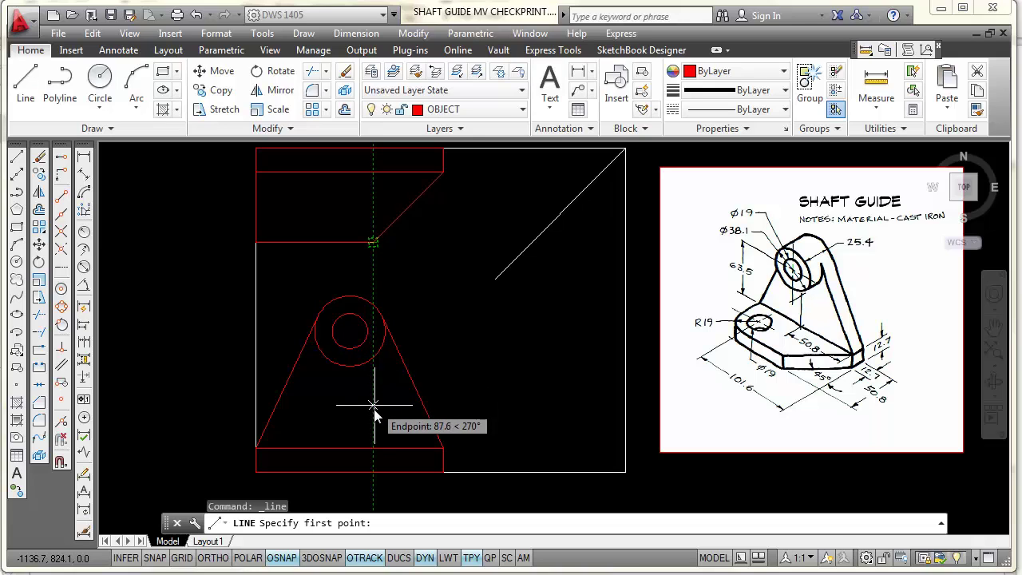
pyautogui.click(373, 452)
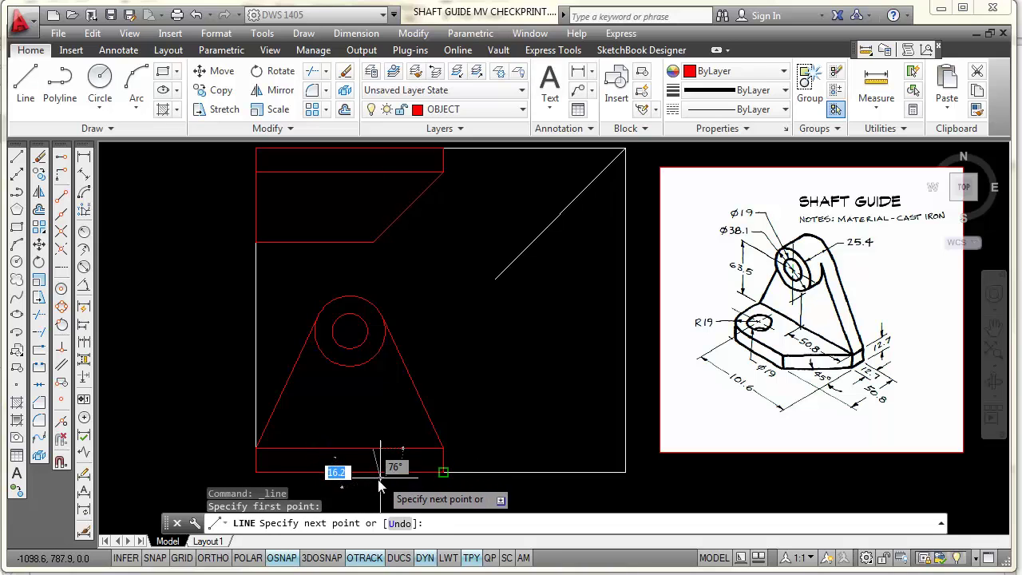
pyautogui.scroll(2, 376, 475)
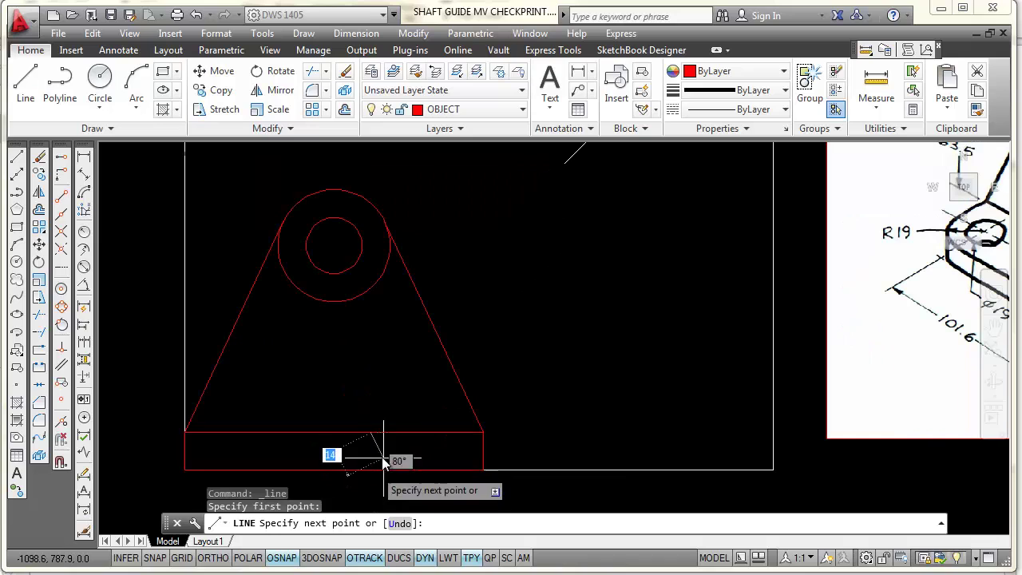
pyautogui.rightClick(286, 562)
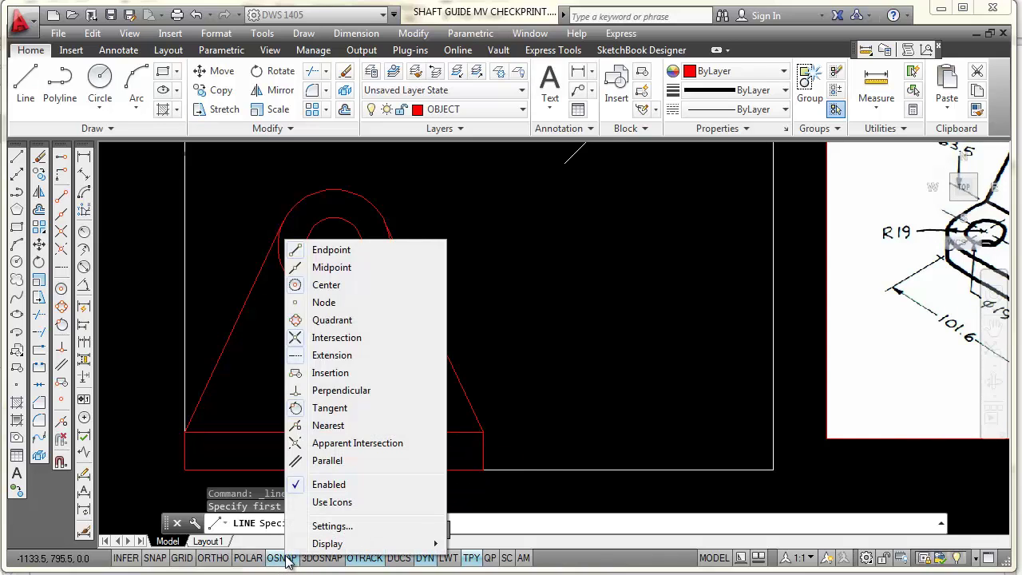
pyautogui.click(341, 392)
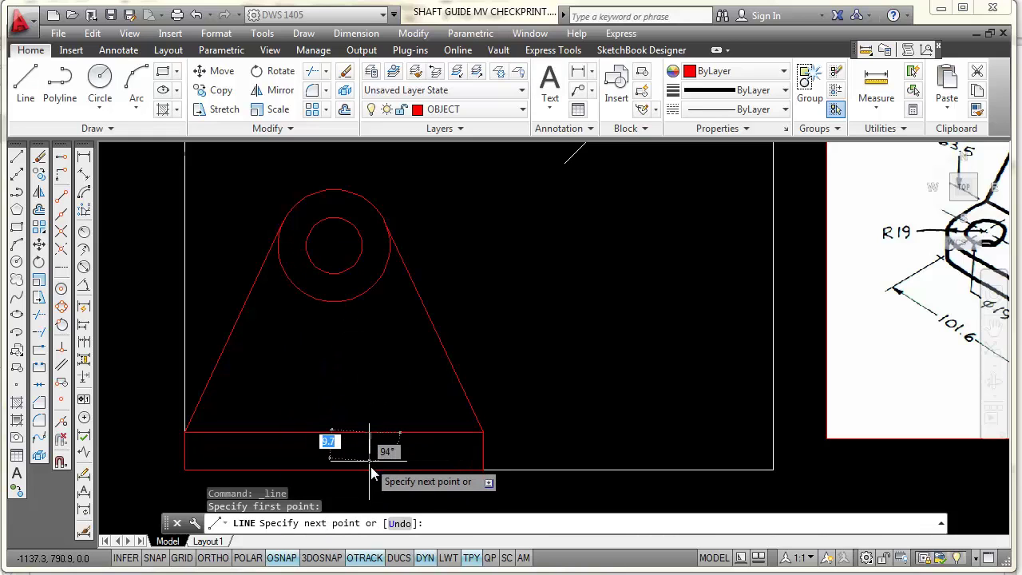
pyautogui.click(372, 469)
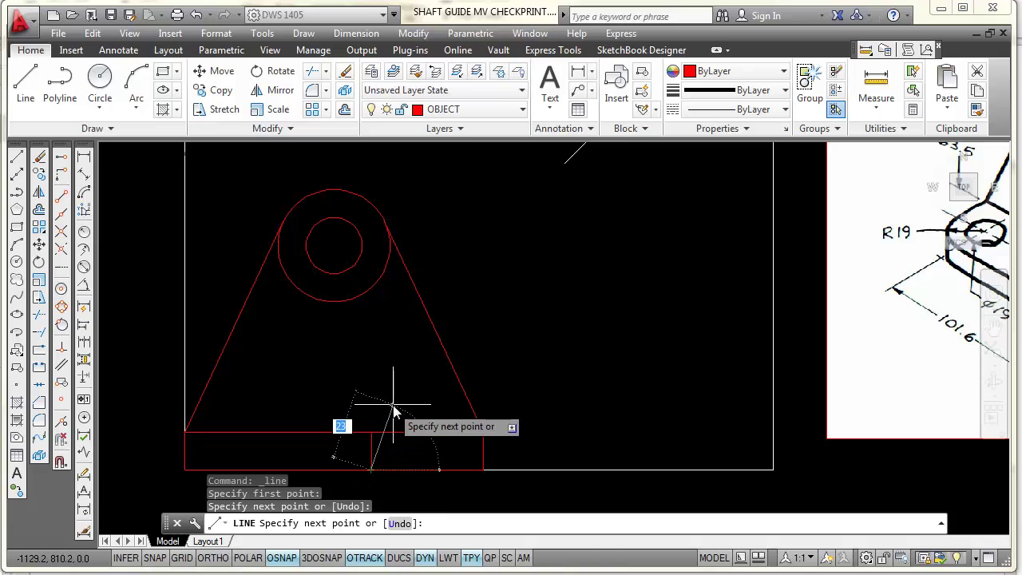
pyautogui.press('Escape')
pyautogui.scroll(-2, 479, 323)
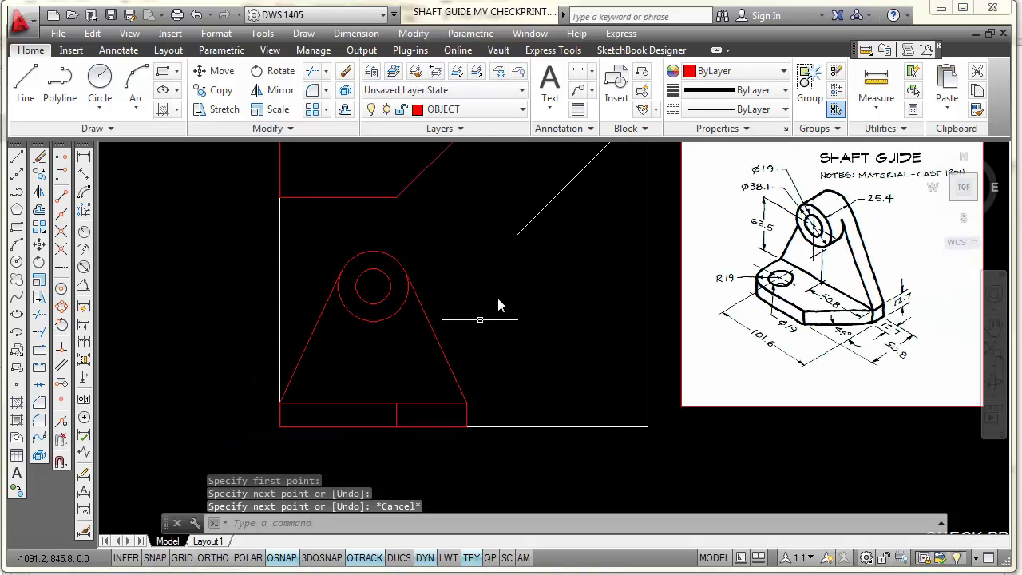
# Examine the base's rounded corner and hole dimensions in the reference sketch, comparing them with the top view.
pyautogui.scroll(-2, 502, 294)
pyautogui.moveTo(486, 255); pyautogui.dragTo(459, 290, button='middle')
pyautogui.scroll(2, 474, 285)
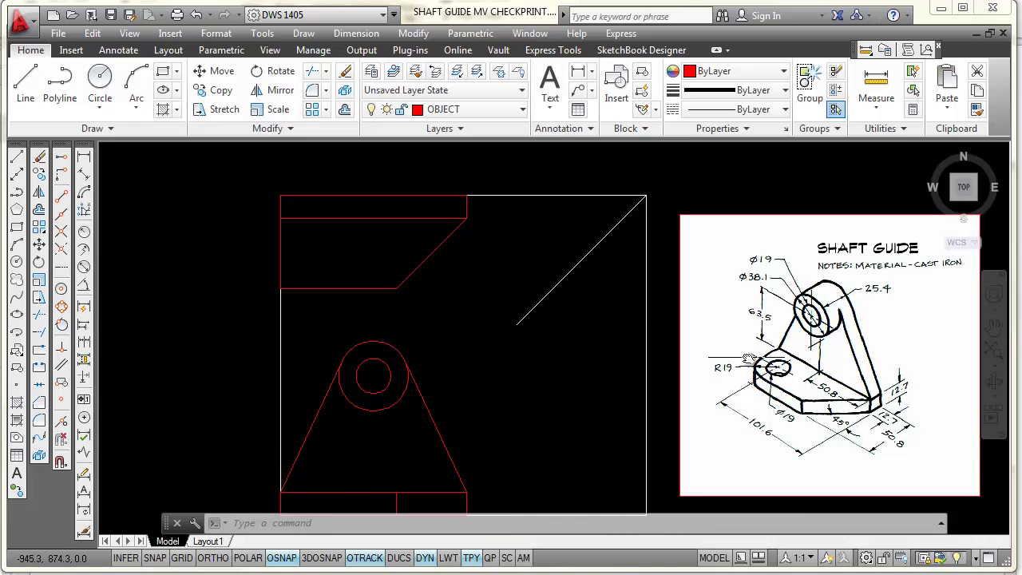
pyautogui.scroll(4, 766, 369)
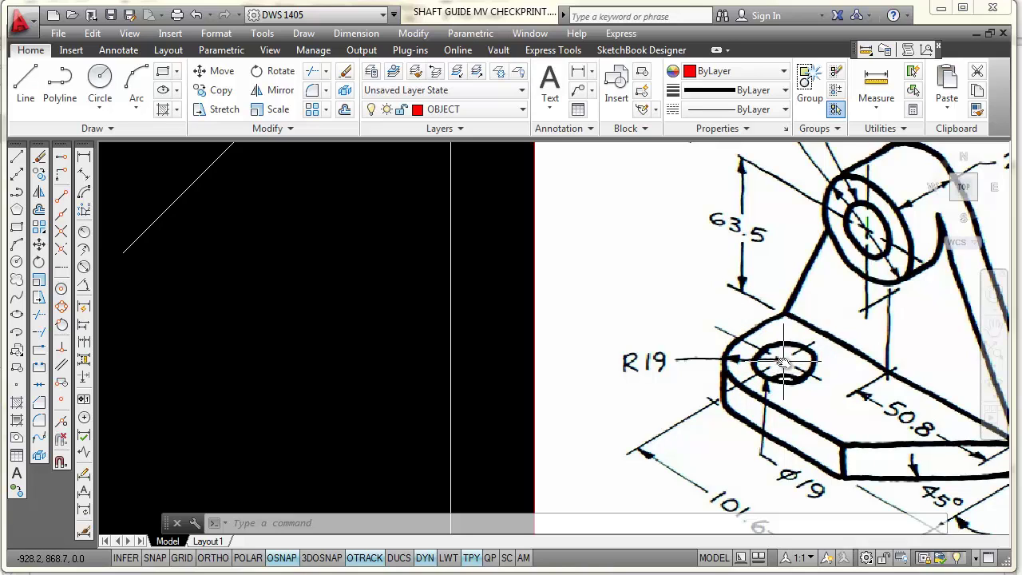
pyautogui.scroll(-3, 783, 363)
pyautogui.scroll(-2, 525, 358)
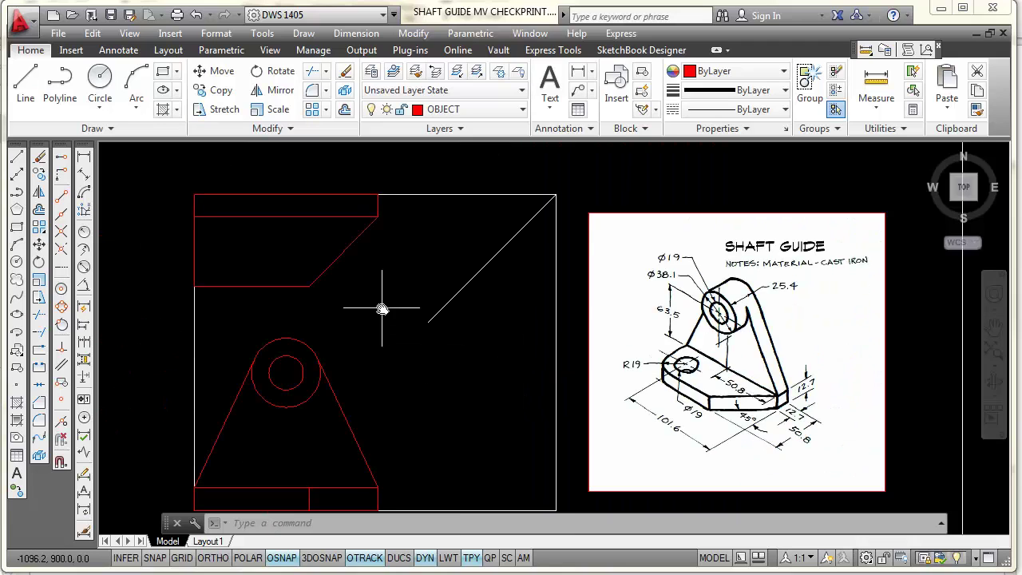
pyautogui.moveTo(381, 303); pyautogui.dragTo(509, 368, button='middle')
pyautogui.scroll(2, 428, 343)
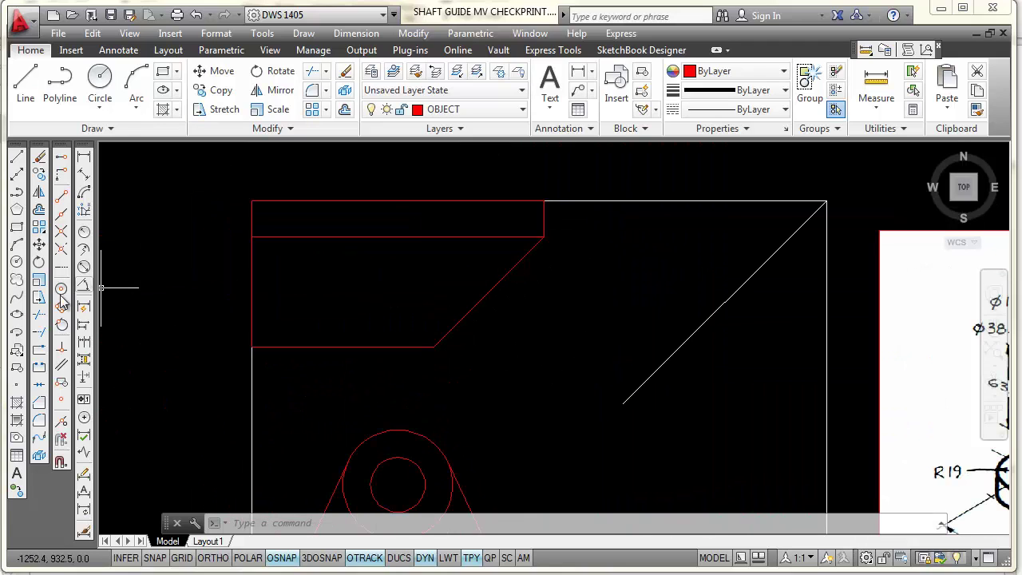
# Fillet the top view's lower-left corner with a radius of 19.
pyautogui.click(39, 421)
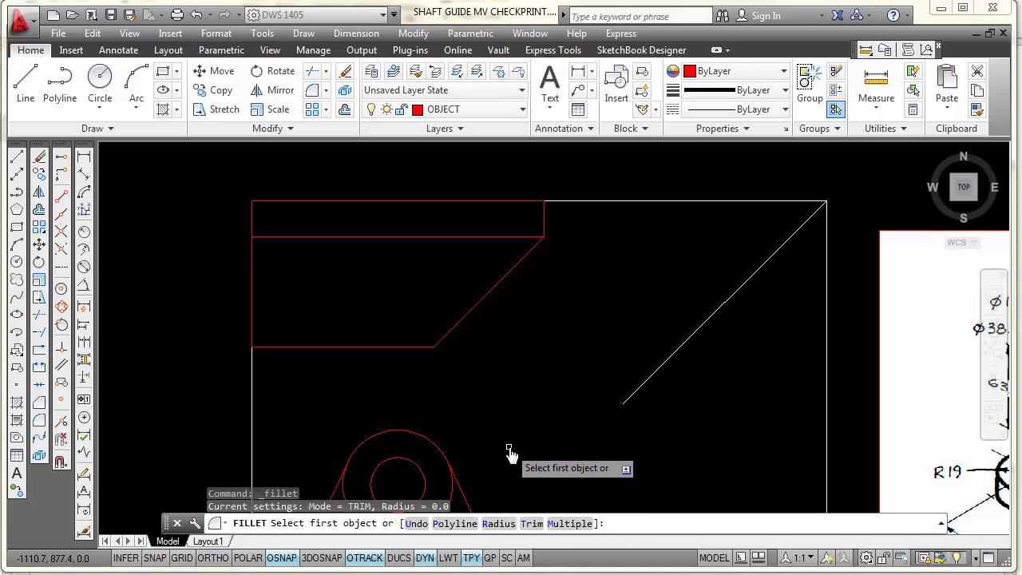
pyautogui.click(499, 523)
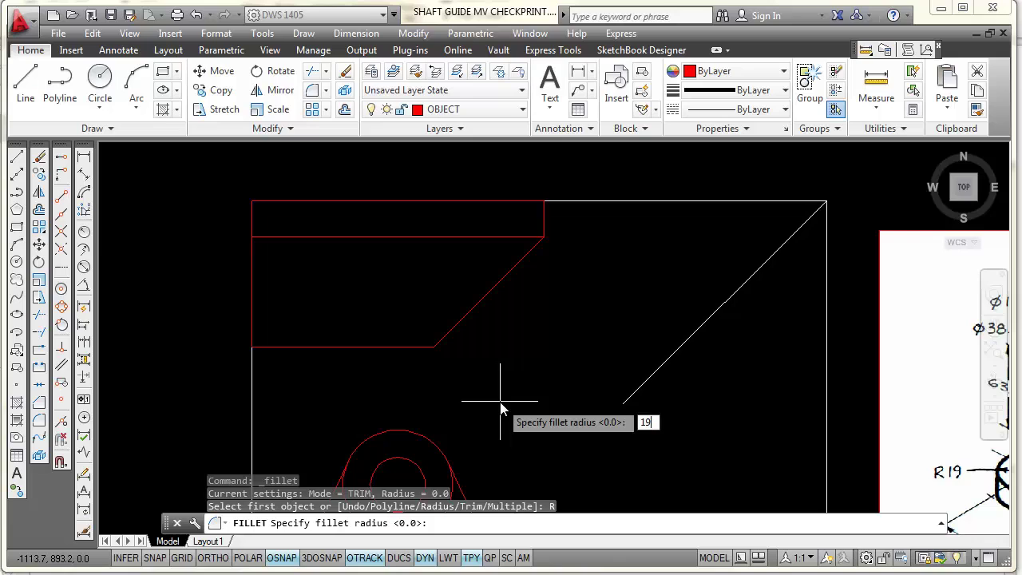
pyautogui.write('19')
pyautogui.press('Return')
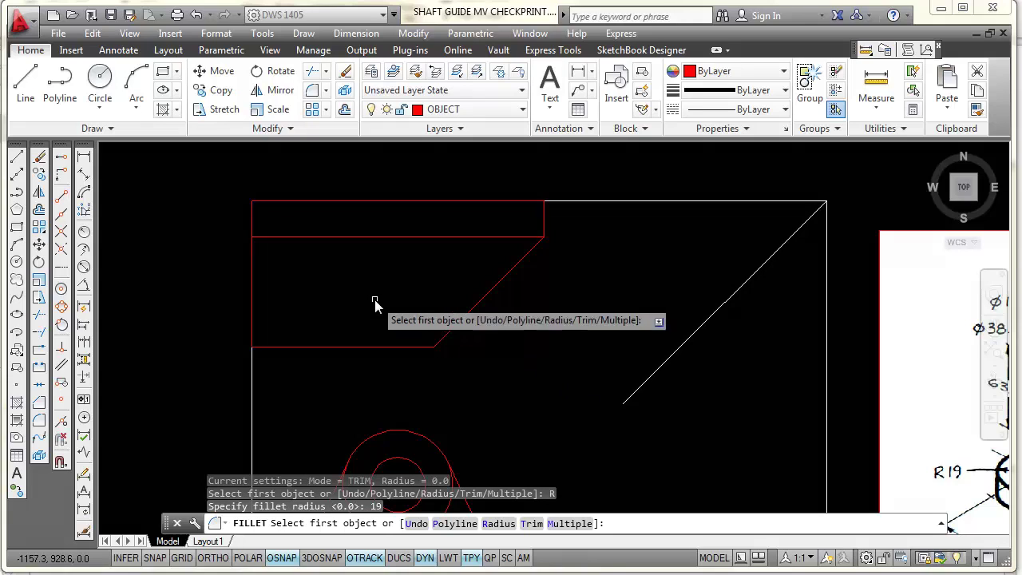
pyautogui.click(253, 306)
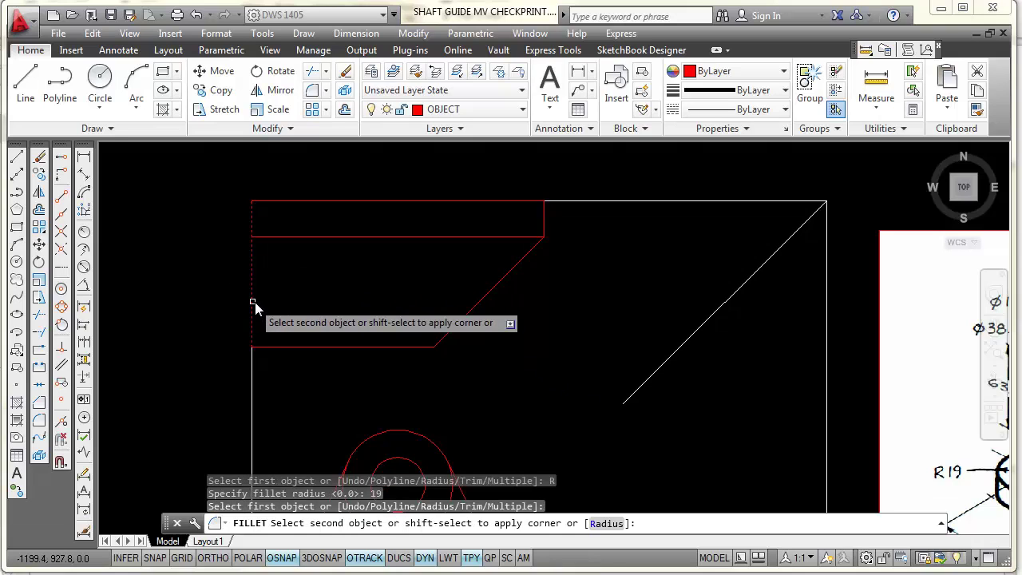
pyautogui.click(316, 347)
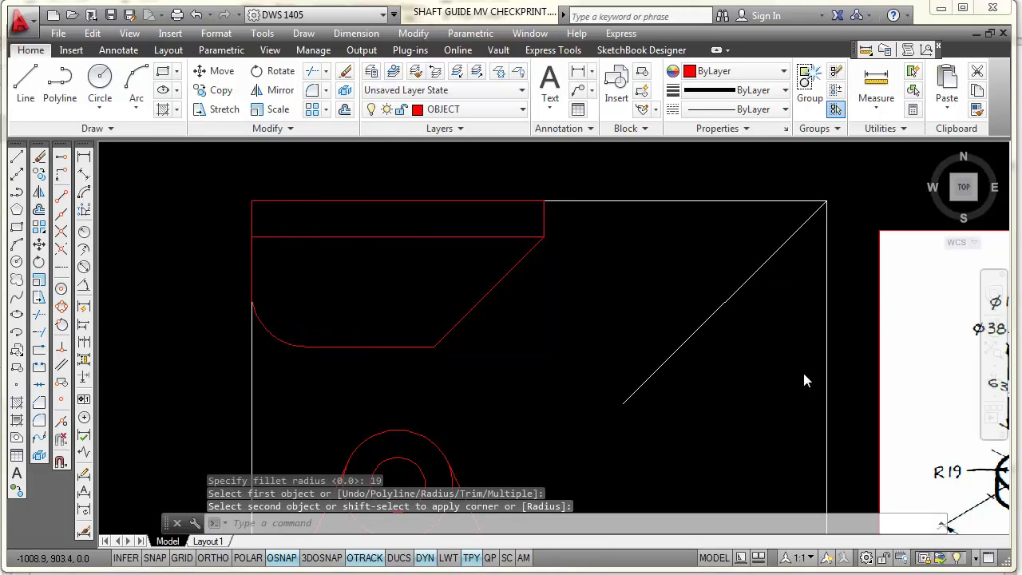
# Draw a circle of diameter 19 in the top view, centred on the rounded corner's centre point.
pyautogui.scroll(-3, 831, 397)
pyautogui.moveTo(669, 354); pyautogui.dragTo(551, 354, button='middle')
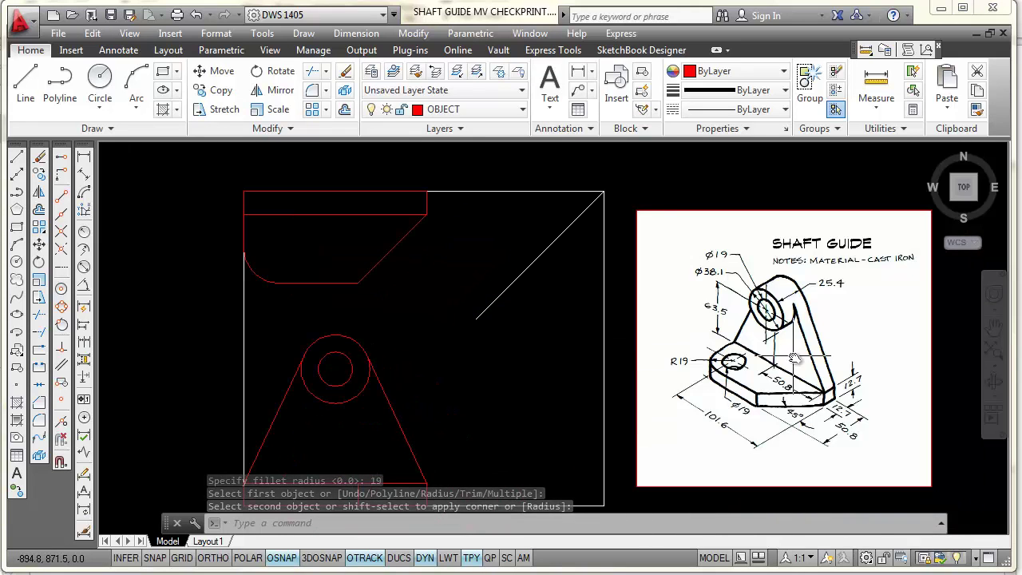
pyautogui.scroll(5, 723, 356)
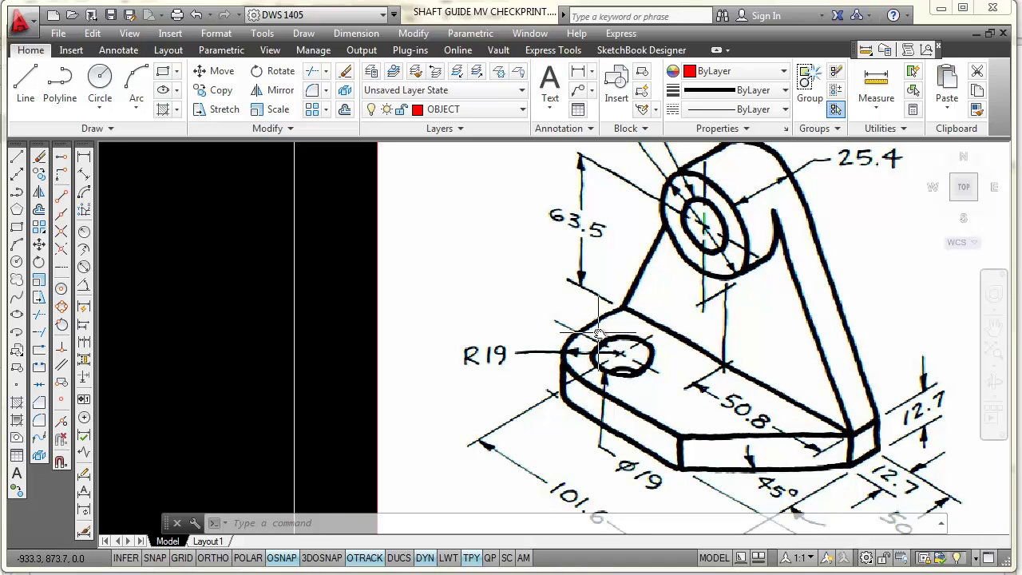
pyautogui.scroll(-5, 433, 354)
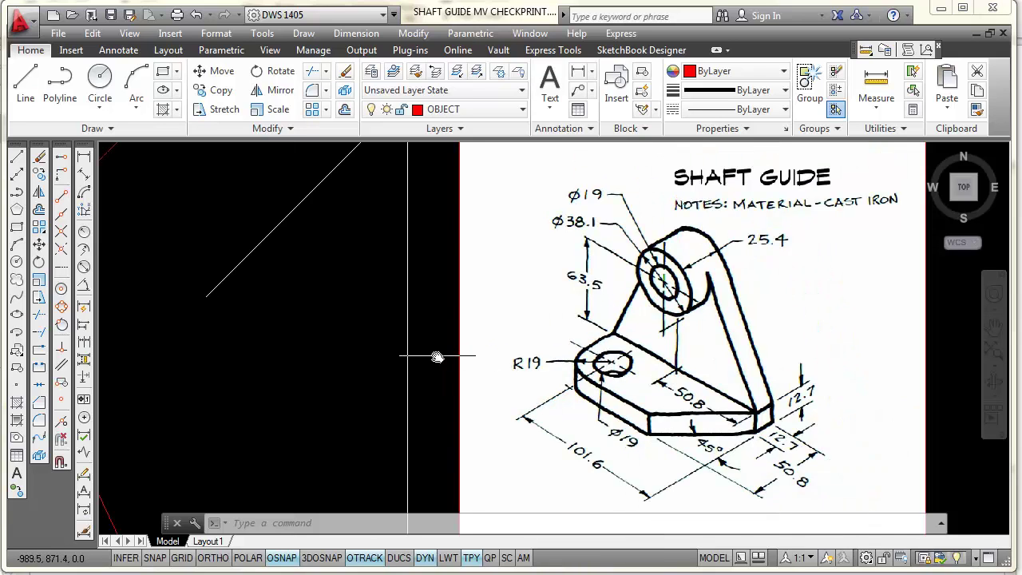
pyautogui.scroll(3, 370, 361)
pyautogui.moveTo(369, 360); pyautogui.dragTo(667, 352, button='middle')
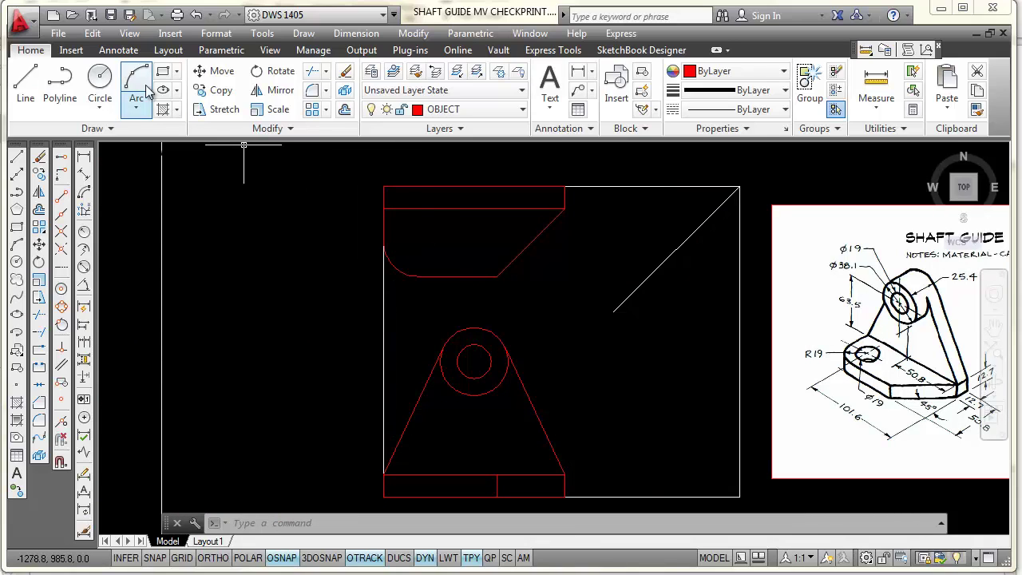
pyautogui.click(100, 80)
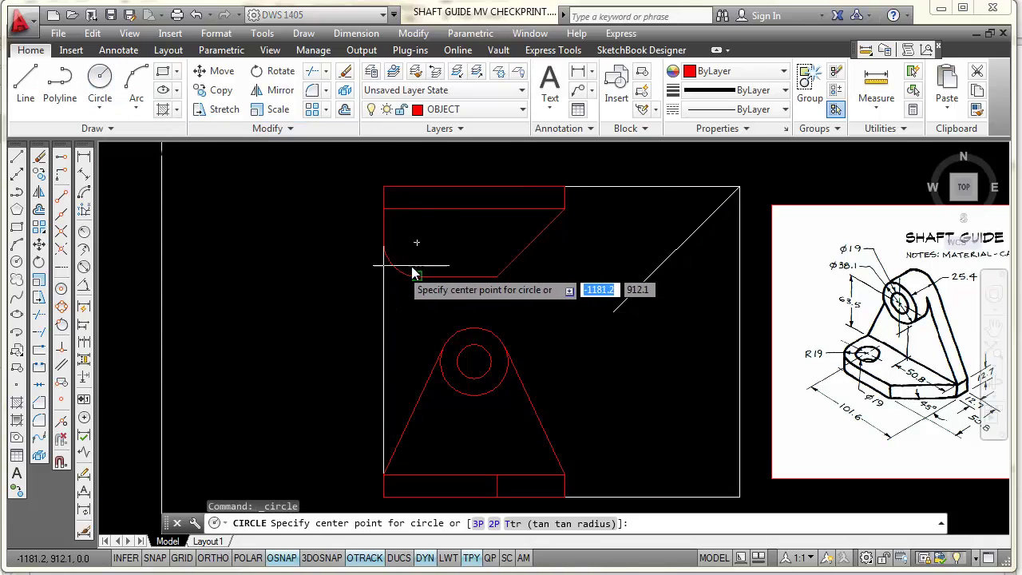
pyautogui.scroll(5, 380, 264)
pyautogui.moveTo(384, 258); pyautogui.dragTo(349, 380, button='middle')
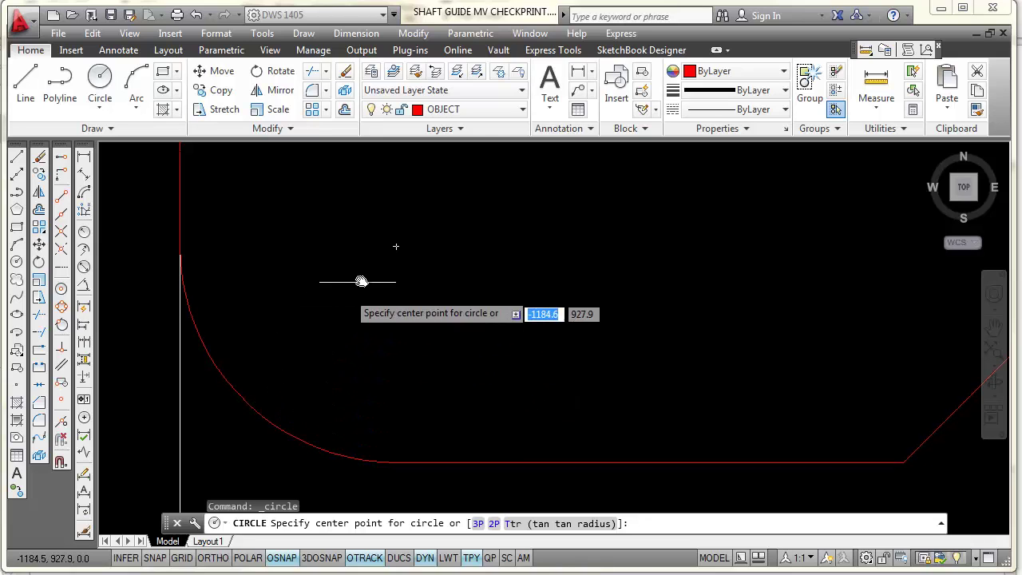
pyautogui.click(397, 247)
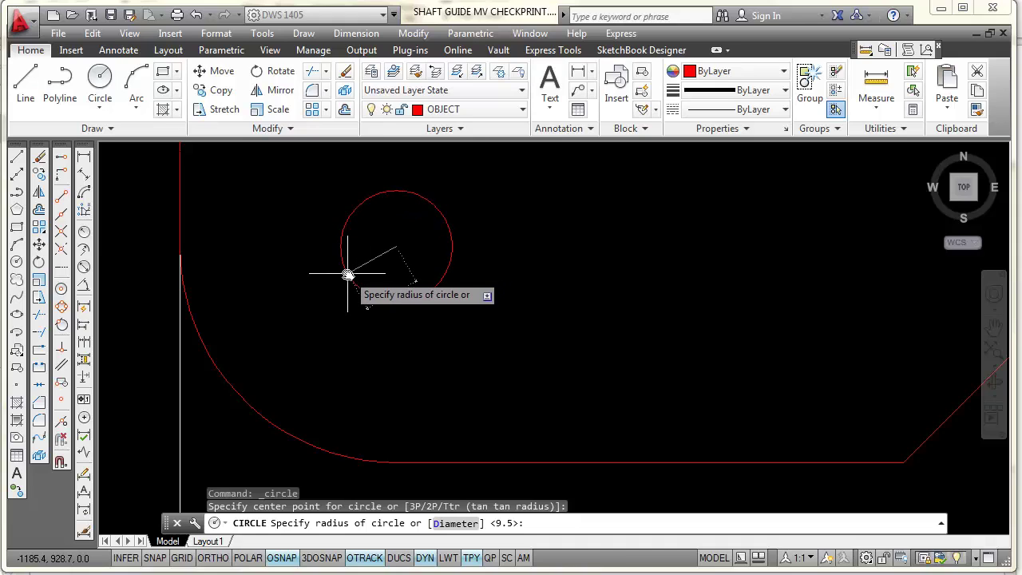
pyautogui.press('Return')
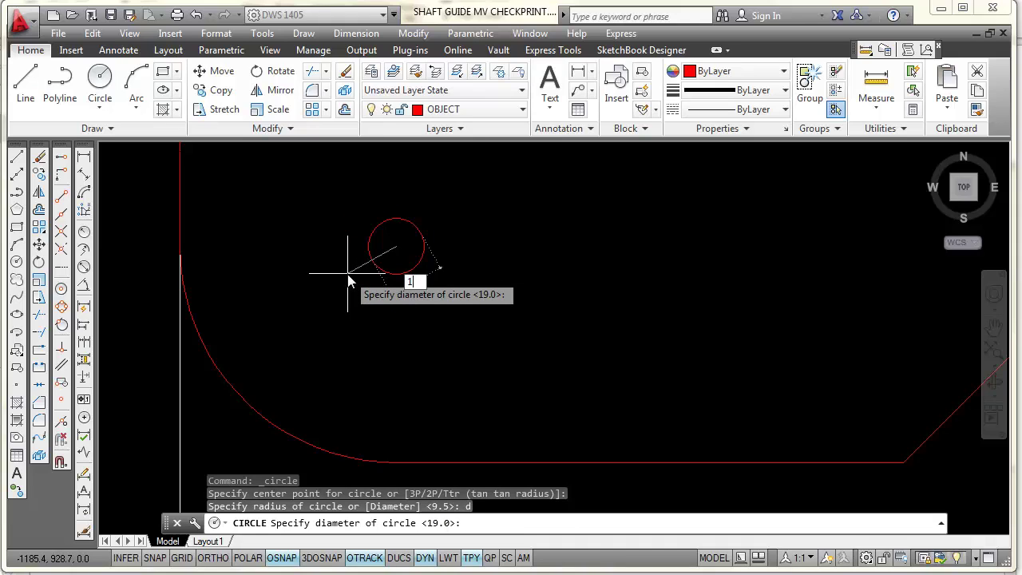
pyautogui.press('Return')
# Offset the top view's upper edge downward by 25.4, the boss depth given in the reference sketch.
pyautogui.scroll(-3, 570, 276)
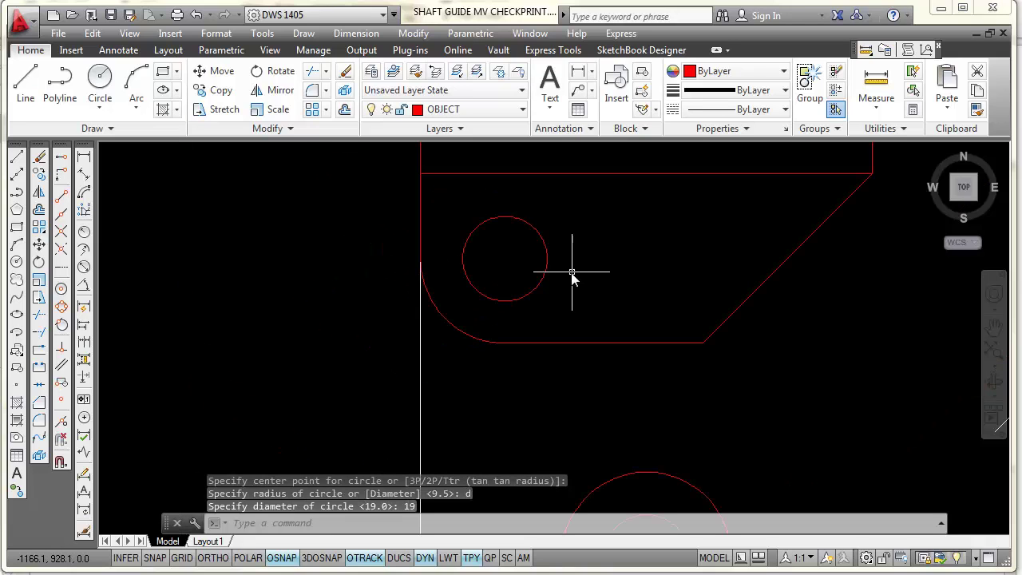
pyautogui.scroll(-3, 595, 274)
pyautogui.scroll(2, 436, 312)
pyautogui.scroll(-1, 450, 303)
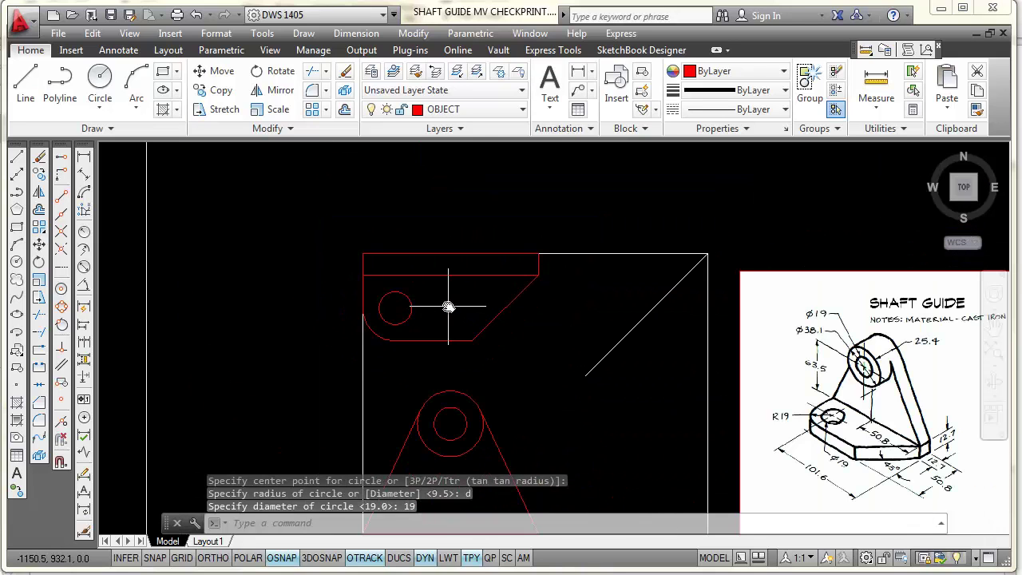
pyautogui.scroll(5, 913, 366)
pyautogui.scroll(-3, 883, 383)
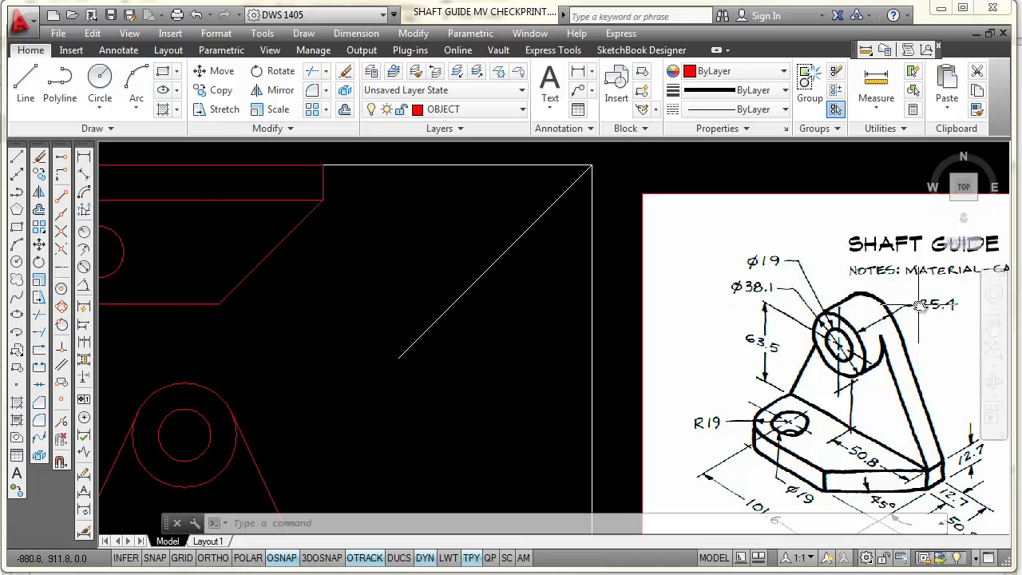
pyautogui.scroll(-4, 468, 309)
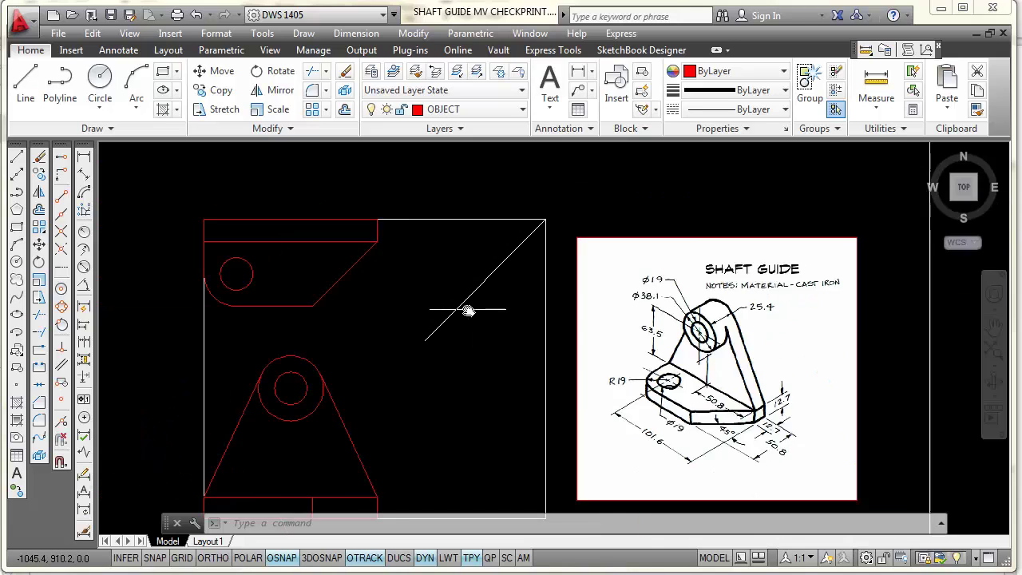
pyautogui.scroll(4, 370, 285)
pyautogui.moveTo(368, 283); pyautogui.dragTo(436, 311, button='middle')
pyautogui.click(344, 110)
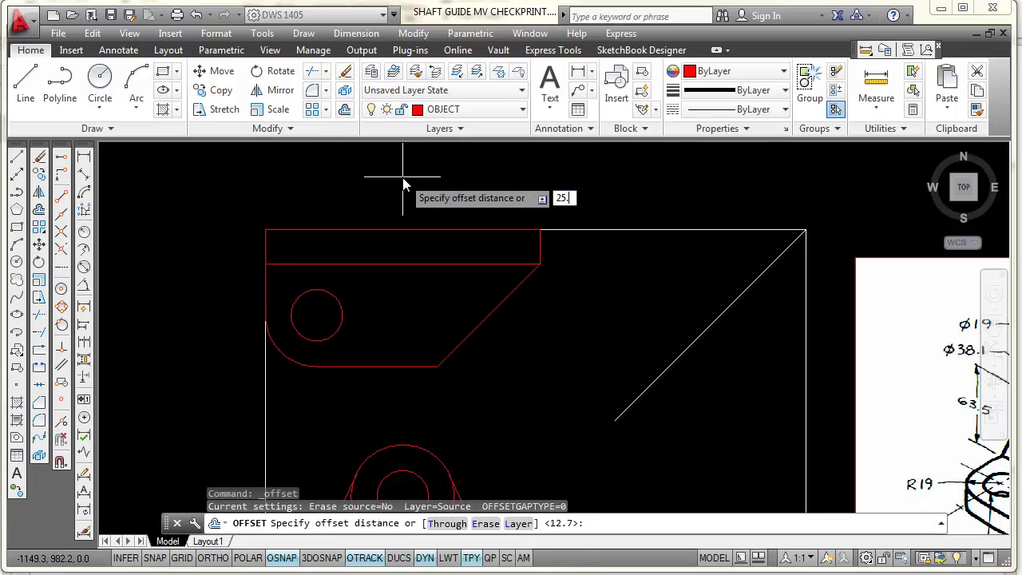
pyautogui.press('Return')
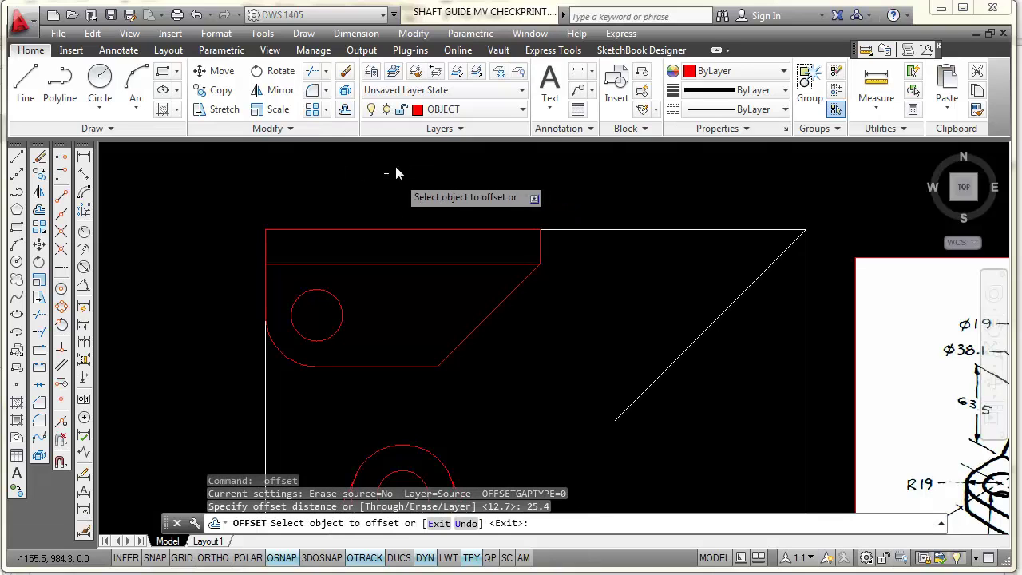
pyautogui.click(421, 230)
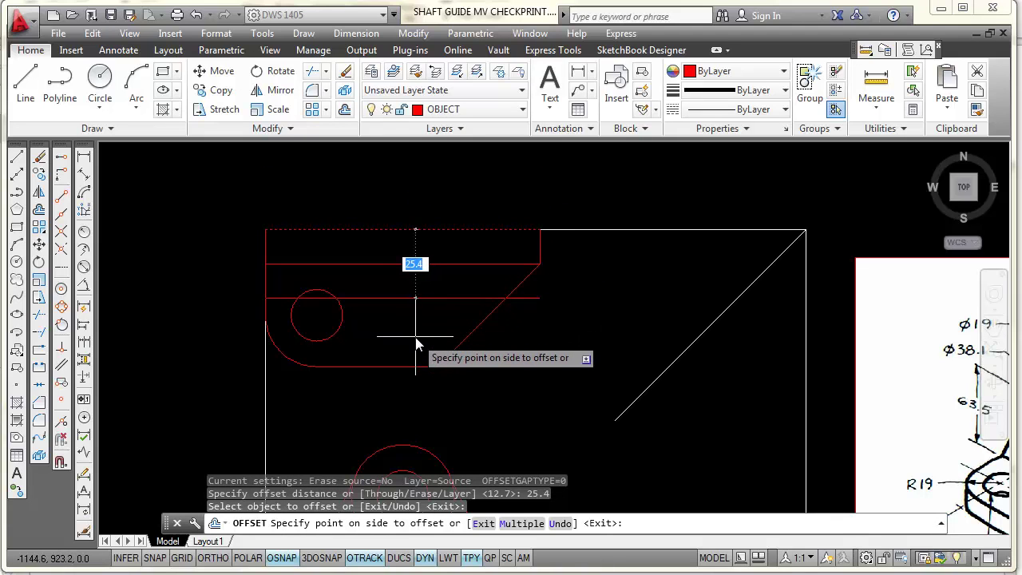
pyautogui.click(415, 343)
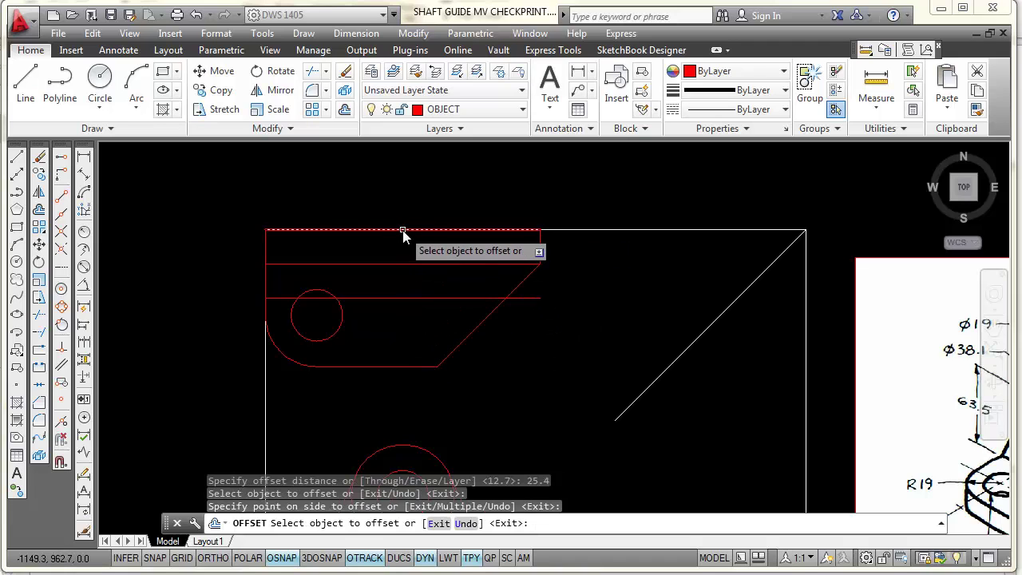
pyautogui.press('Escape')
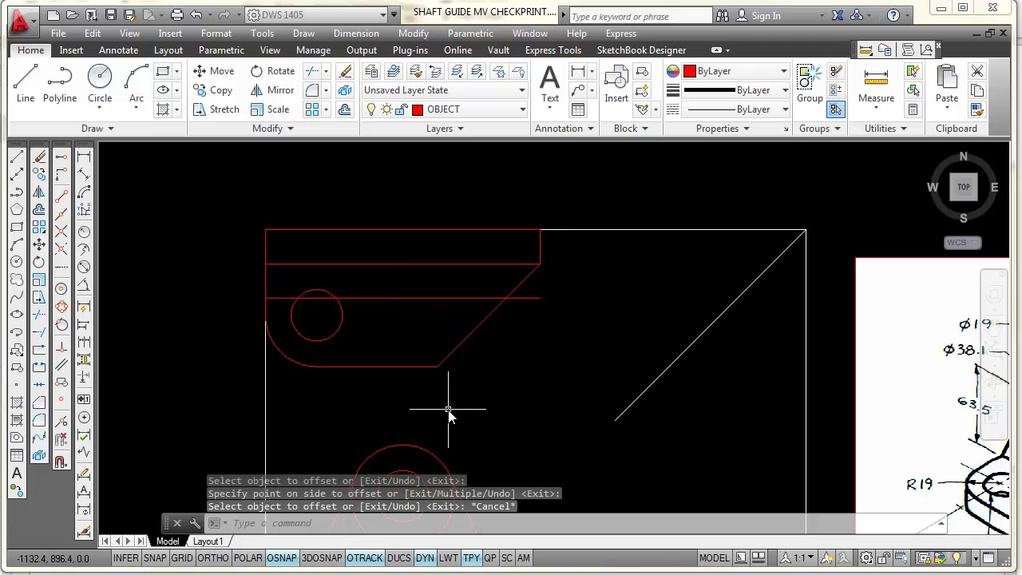
# Enable the Quadrant object snap and draw a vertical line from the offset line to the upper edge, aligned with the front view outer circle's left quadrant.
pyautogui.moveTo(447, 390); pyautogui.dragTo(450, 301, button='middle')
pyautogui.scroll(-4, 445, 318)
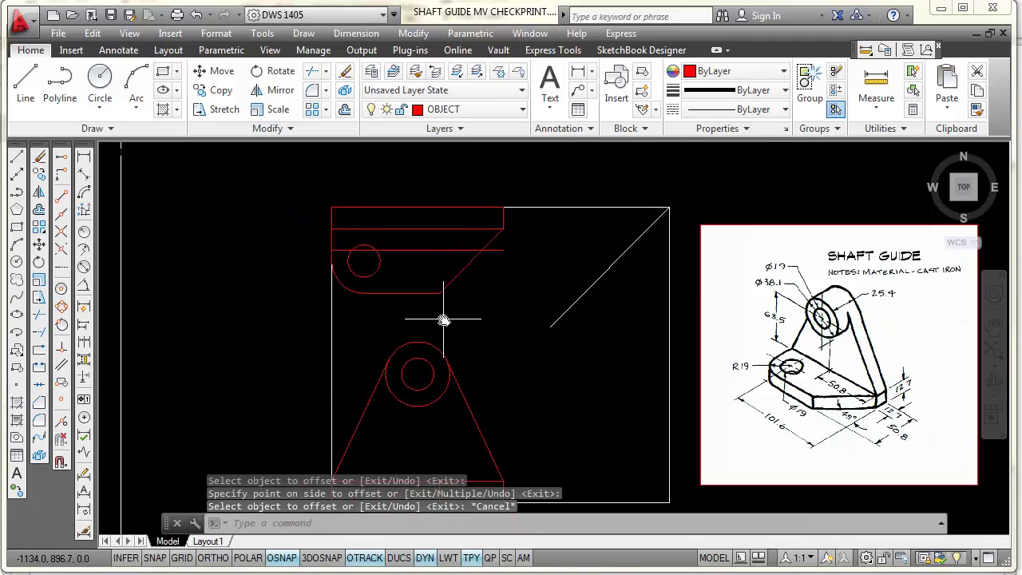
pyautogui.scroll(2, 443, 320)
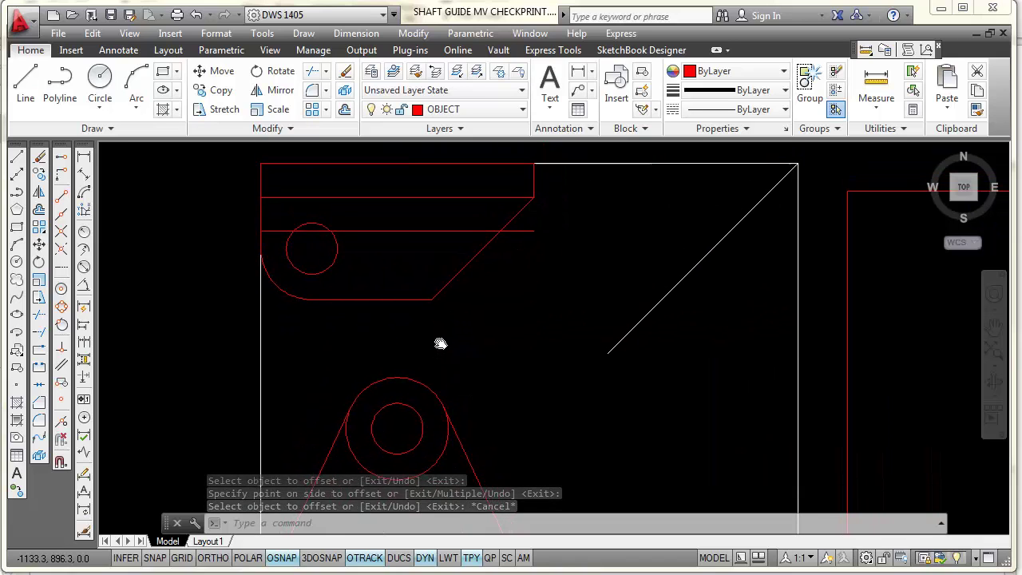
pyautogui.moveTo(440, 334); pyautogui.dragTo(440, 331, button='middle')
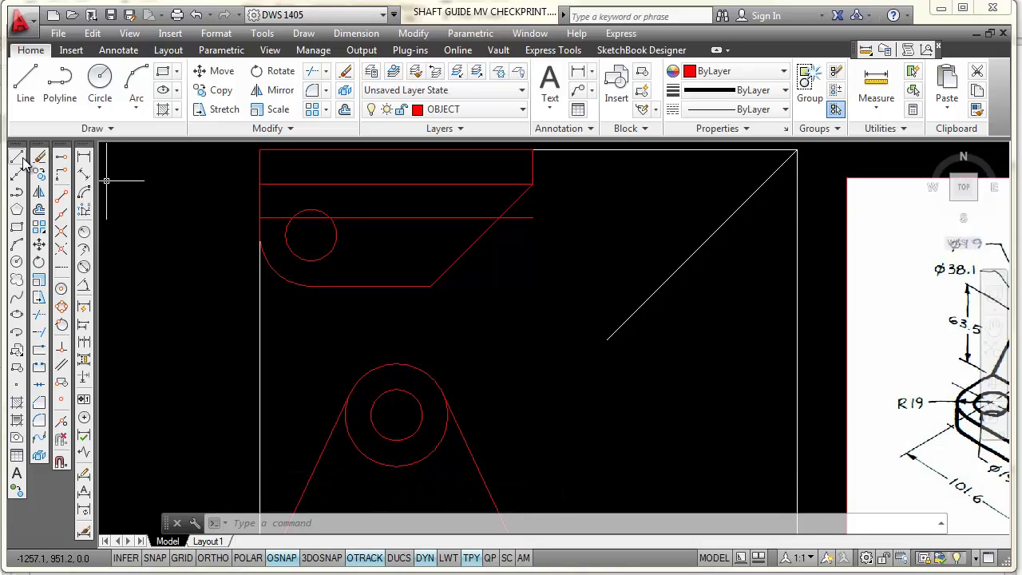
pyautogui.click(20, 159)
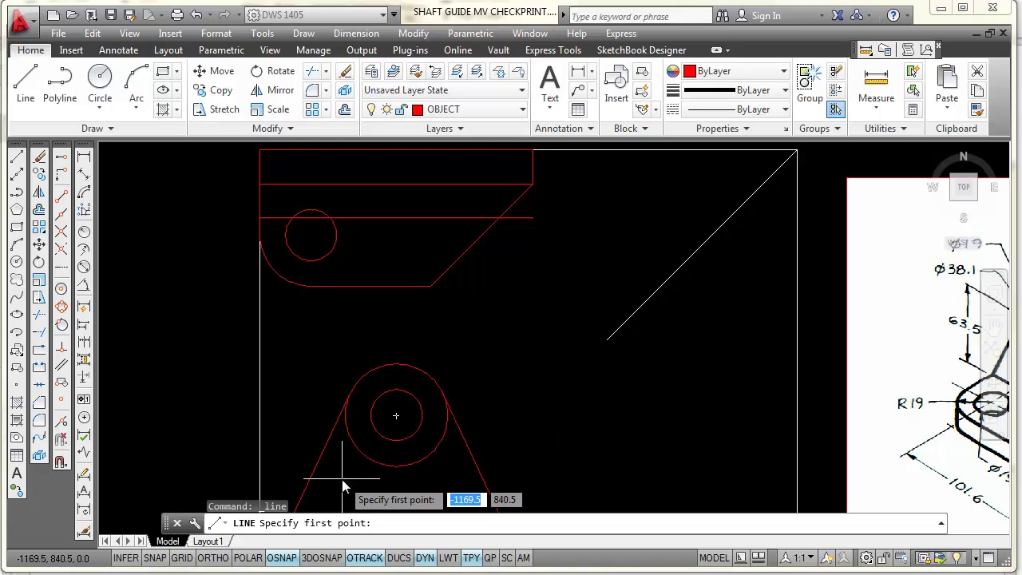
pyautogui.rightClick(287, 561)
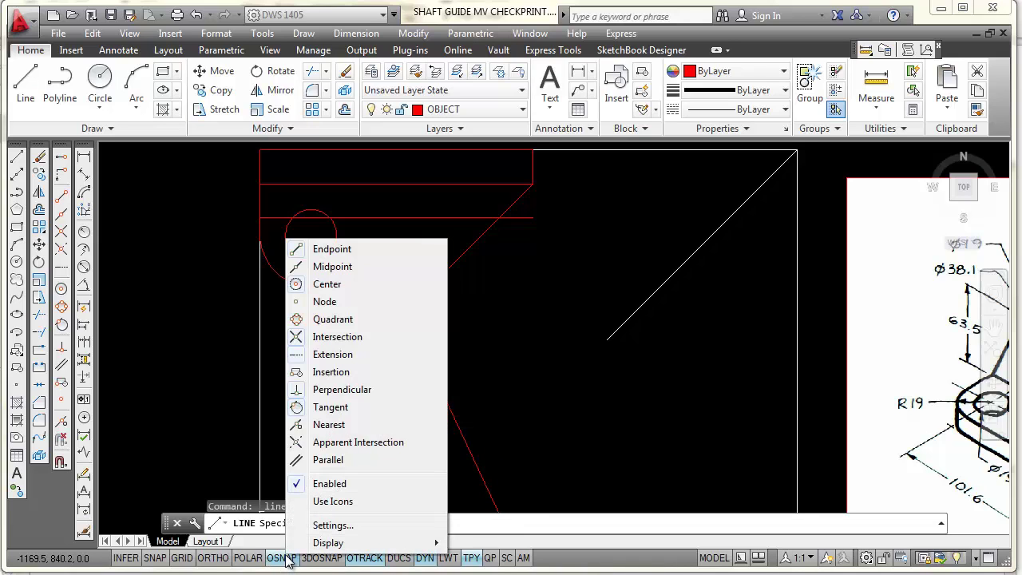
pyautogui.click(332, 320)
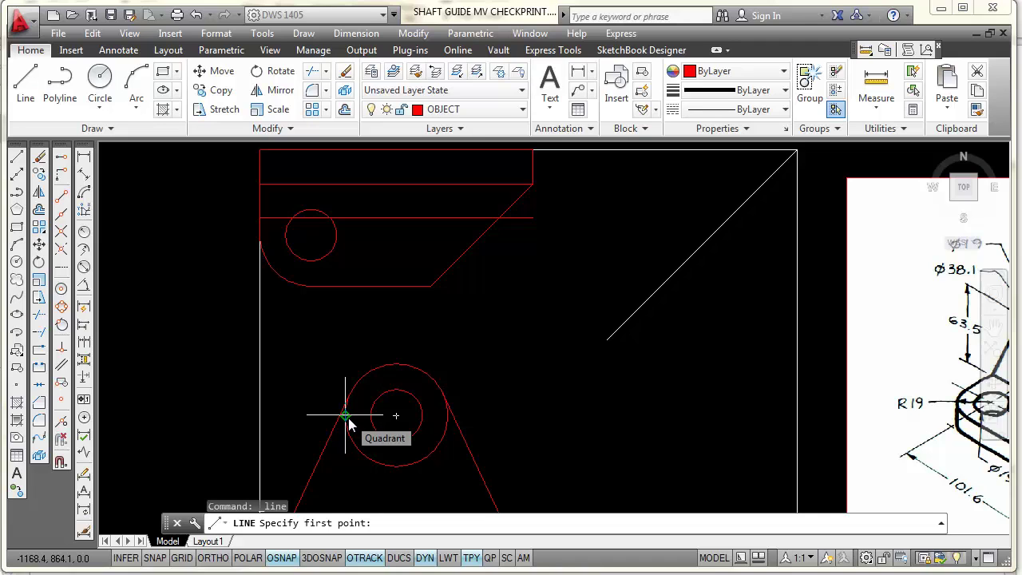
pyautogui.click(345, 218)
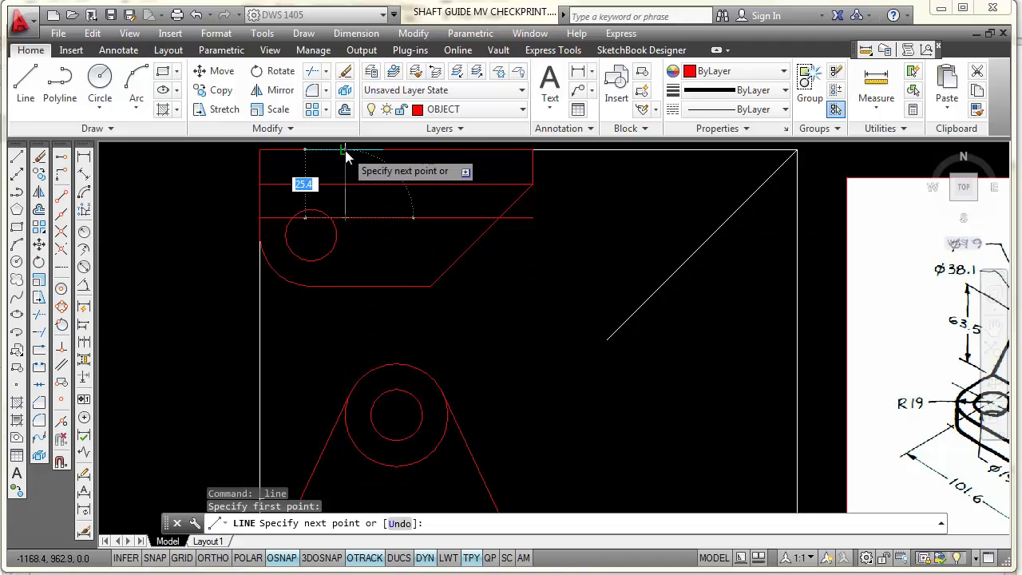
pyautogui.click(345, 150)
pyautogui.press('Escape')
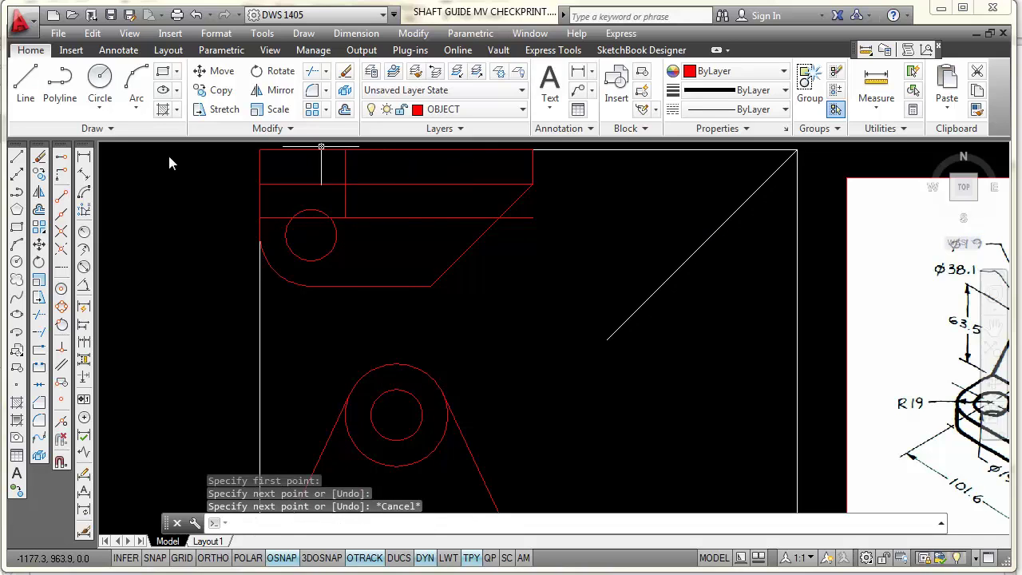
# Draw a second vertical line from the offset line to the upper edge, aligned with the front view outer circle's right quadrant.
pyautogui.click(19, 165)
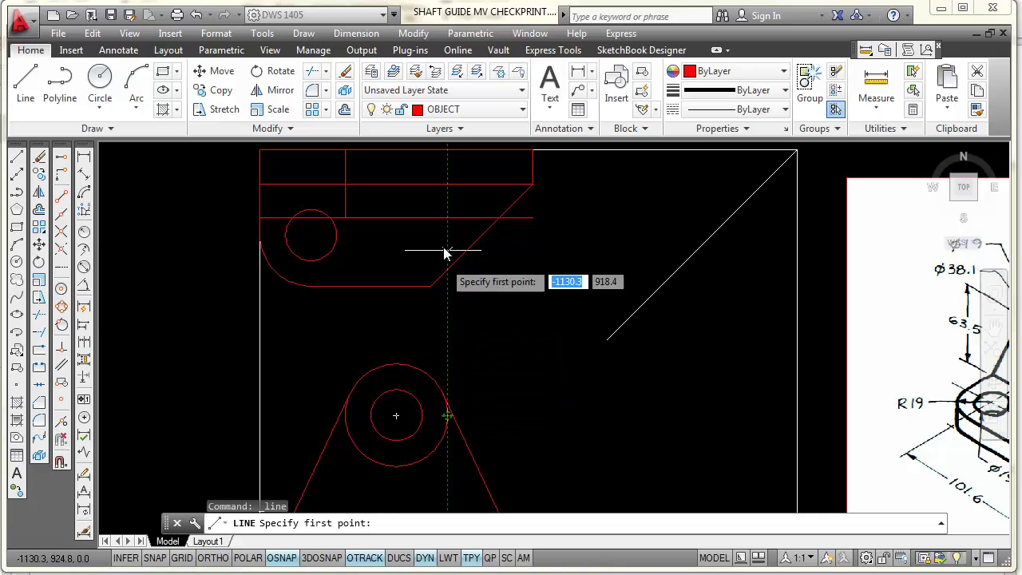
pyautogui.click(448, 217)
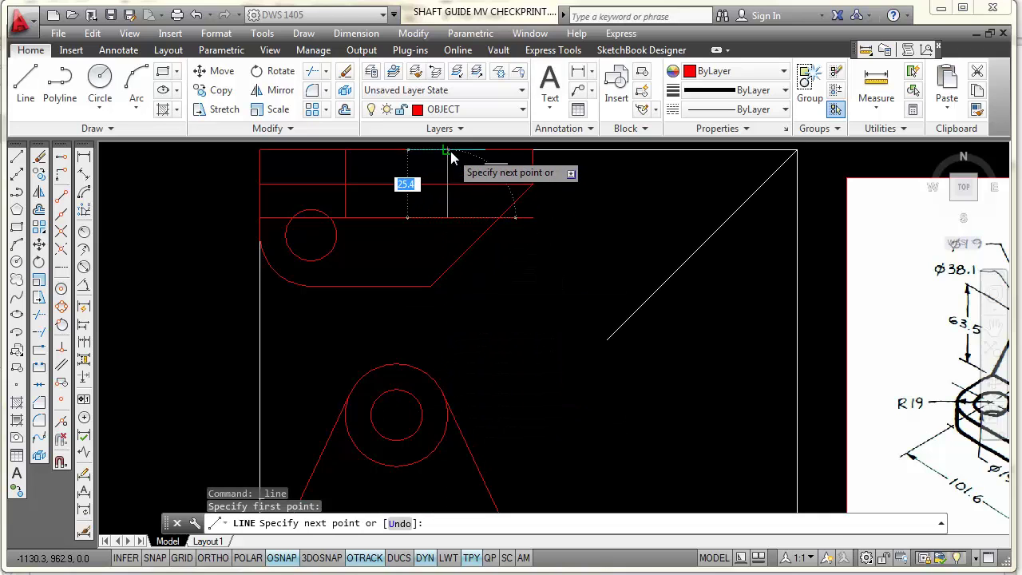
pyautogui.press('Escape')
# Shorten the 25.4 offset line at both ends so it spans only between the boss's two vertical side lines in the top view.
pyautogui.scroll(2, 434, 217)
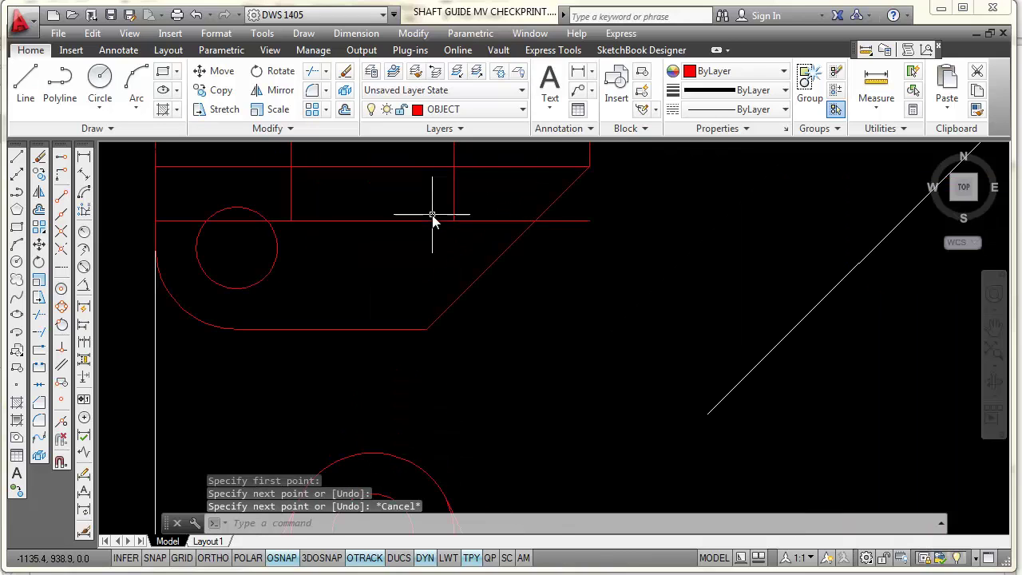
pyautogui.moveTo(450, 269); pyautogui.dragTo(435, 352, button='middle')
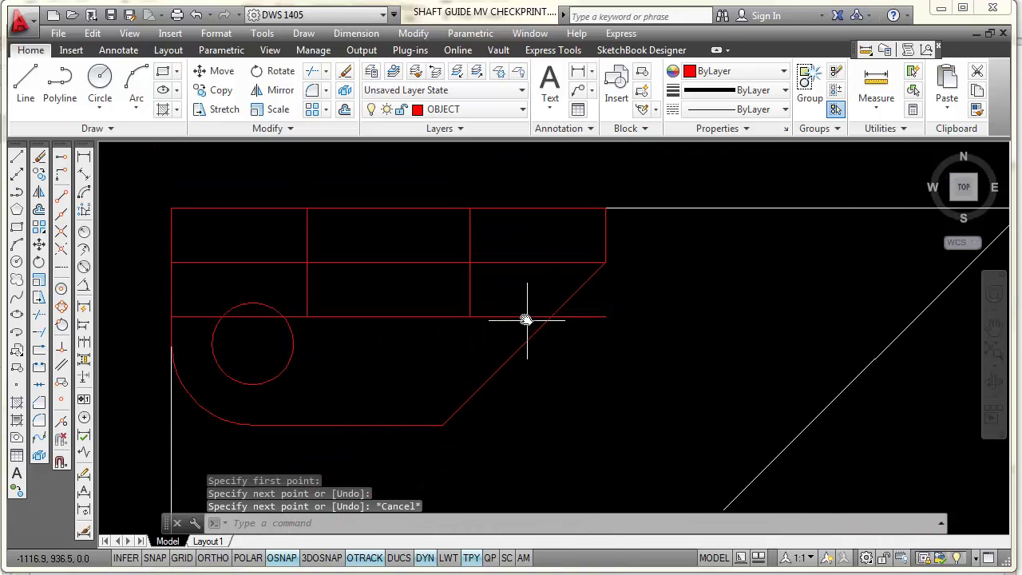
pyautogui.click(572, 317)
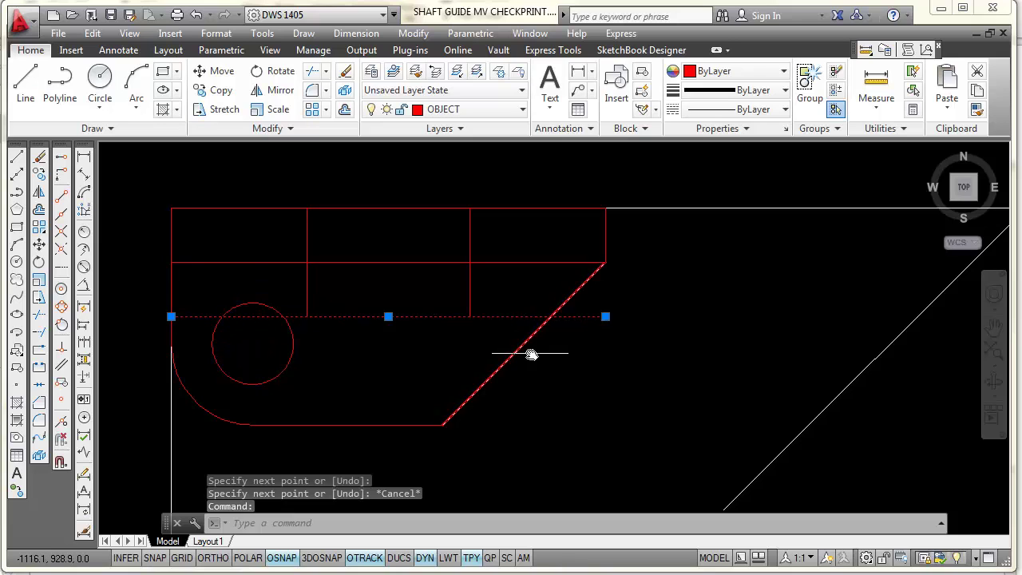
pyautogui.click(606, 317)
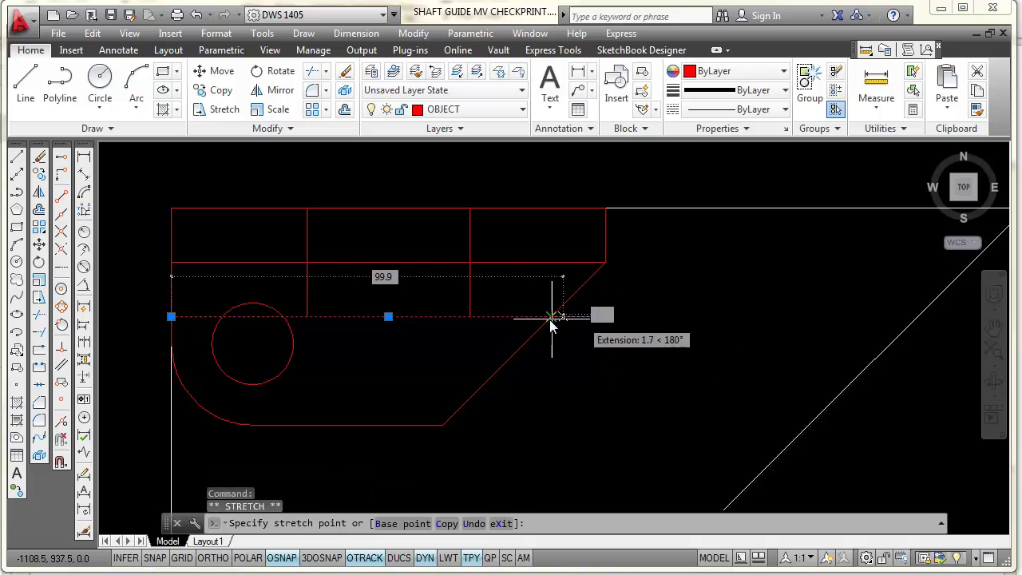
pyautogui.click(471, 318)
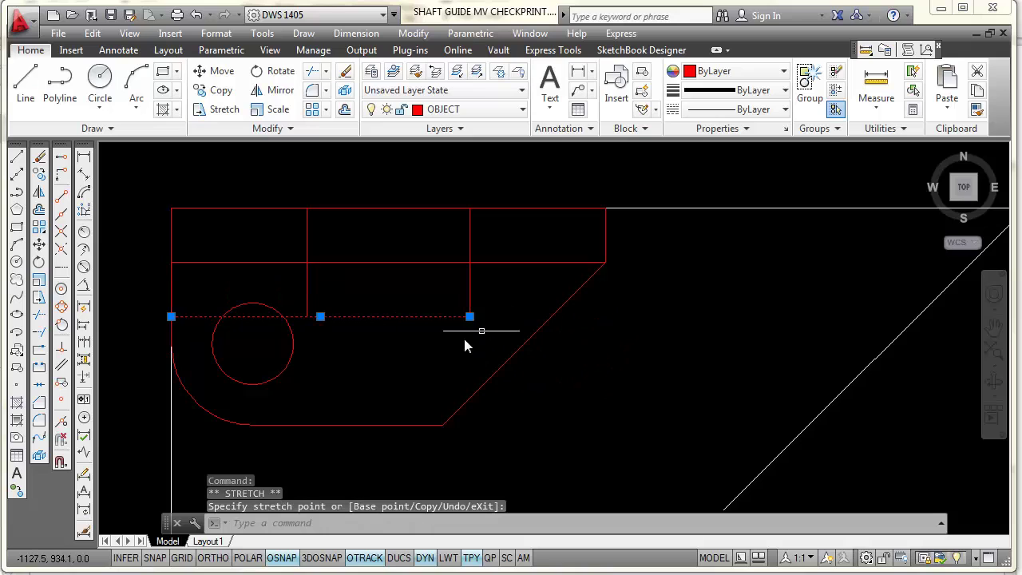
pyautogui.click(171, 317)
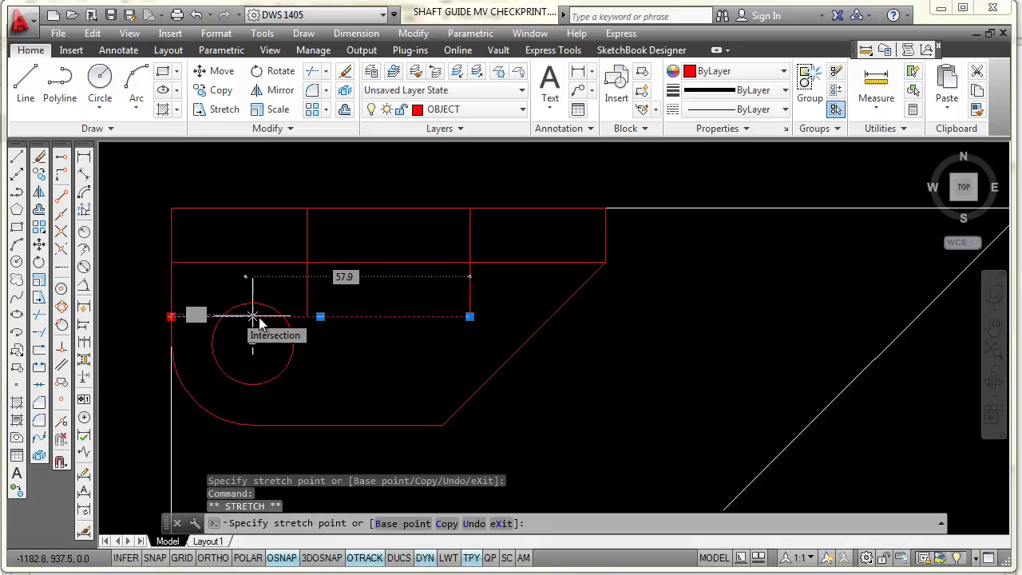
pyautogui.click(308, 317)
pyautogui.press('Escape')
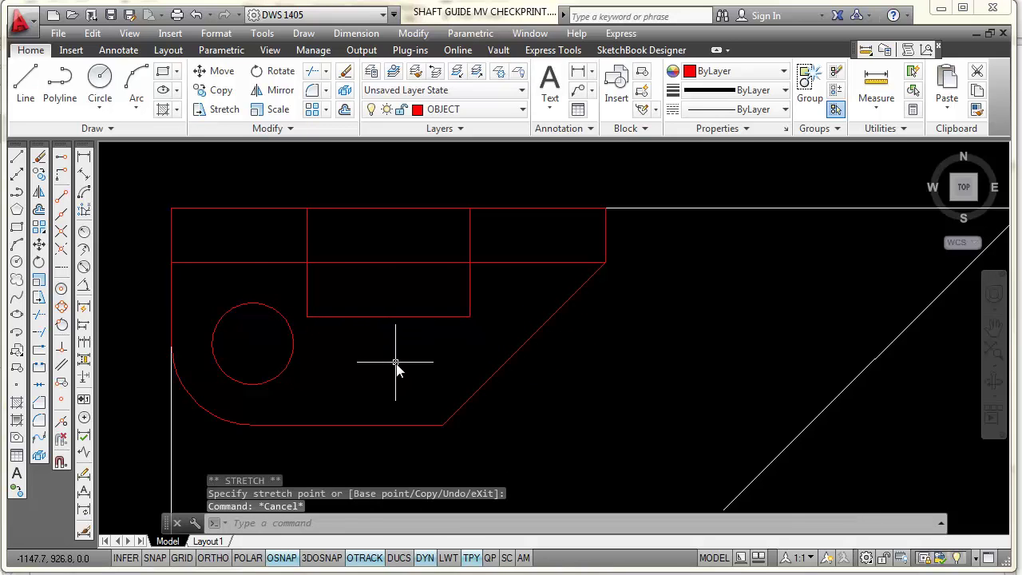
# Draw two vertical lines from the boss's front edge to the top view's upper edge, aligned with the front view inner circle's left and right quadrants.
pyautogui.scroll(-5, 394, 365)
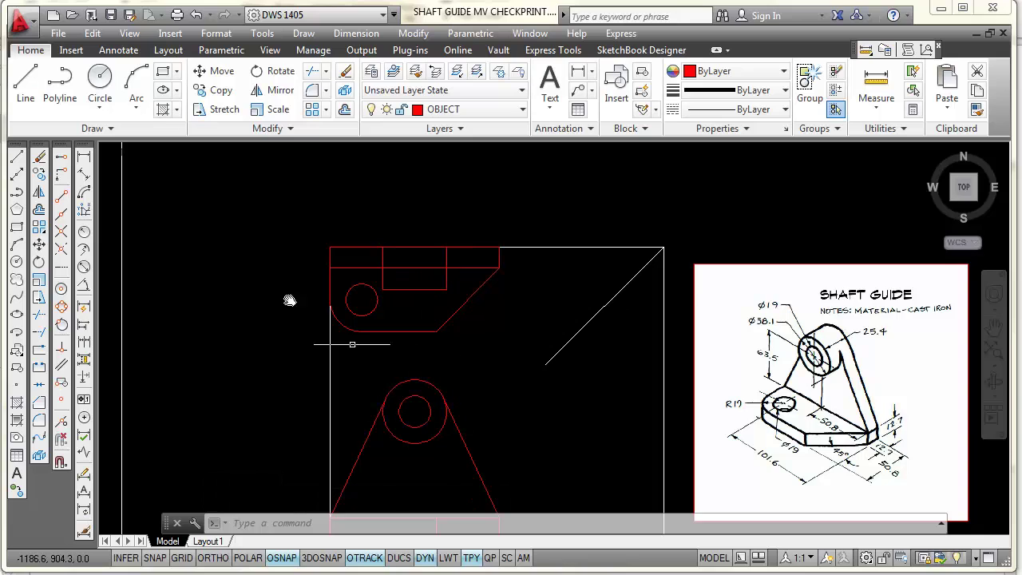
pyautogui.click(16, 158)
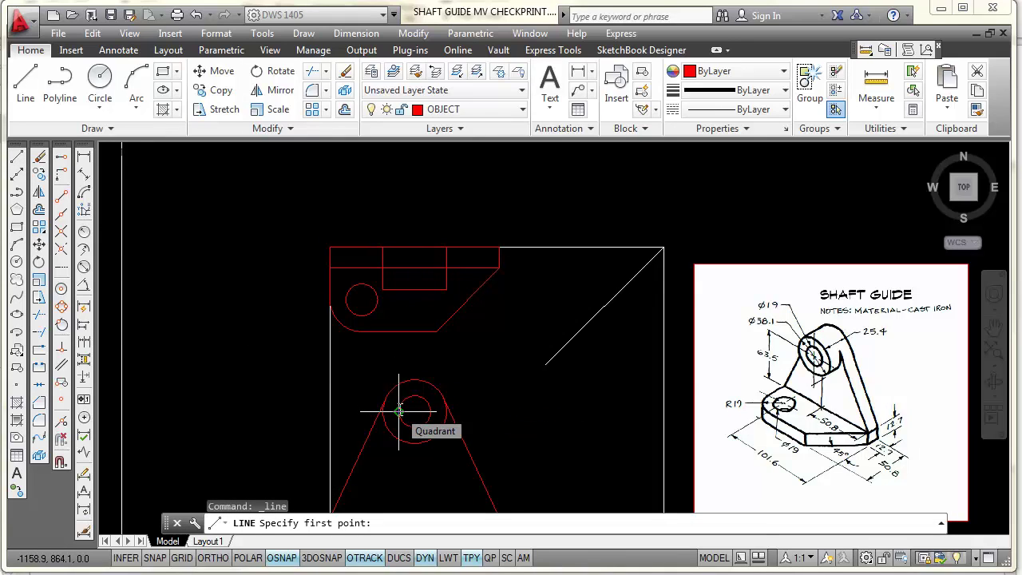
pyautogui.click(399, 289)
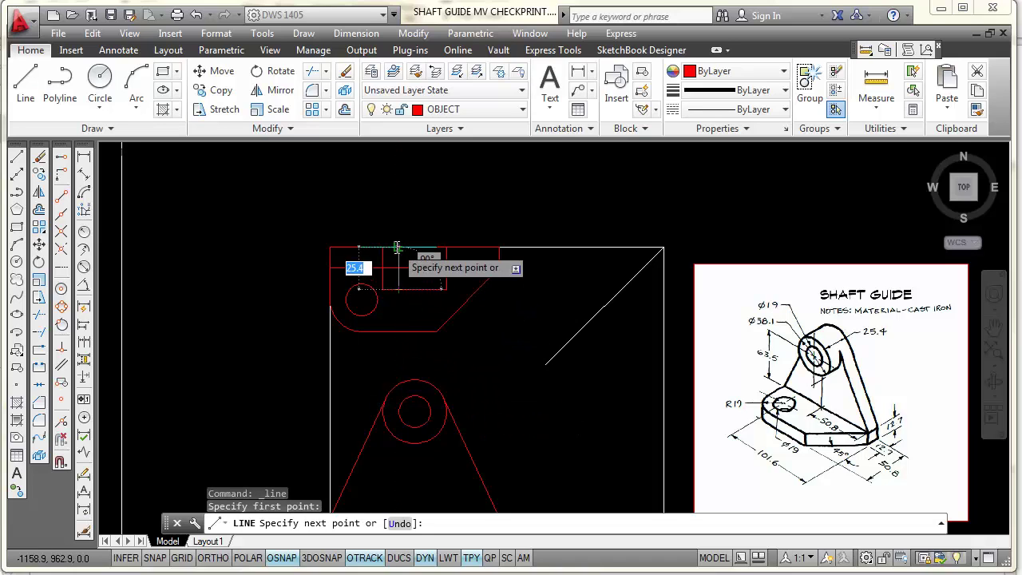
pyautogui.click(397, 248)
pyautogui.press('Escape')
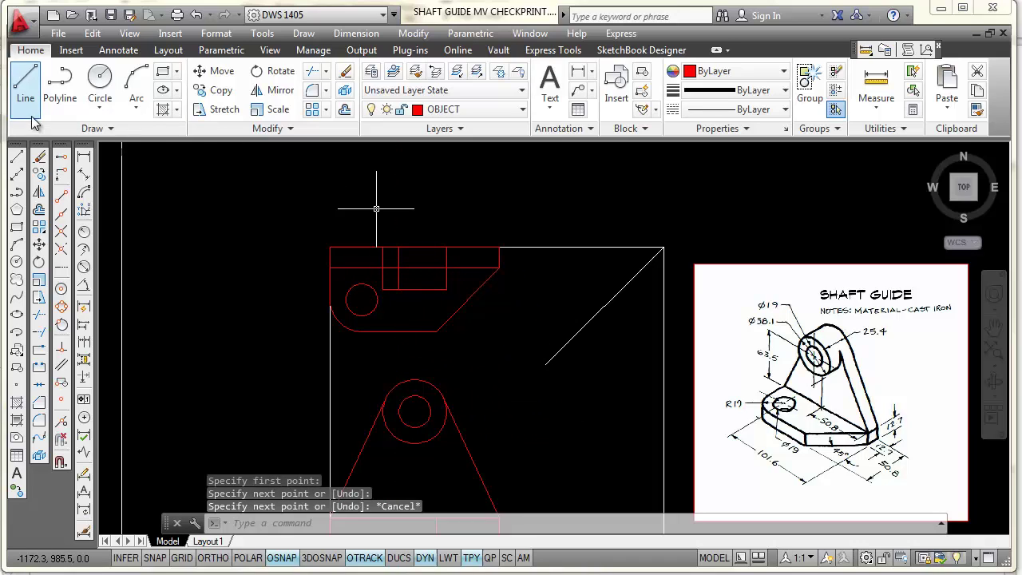
pyautogui.click(19, 158)
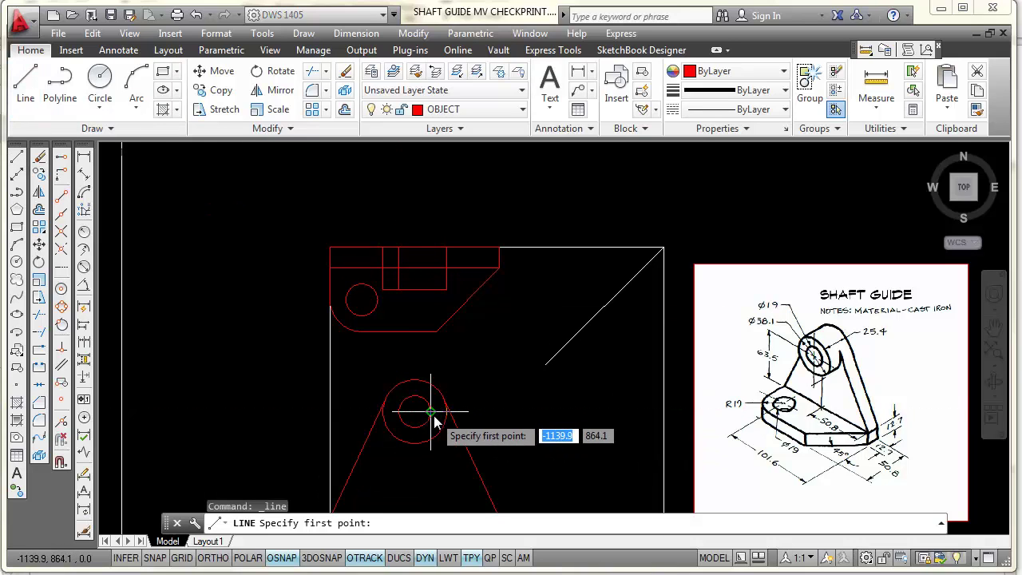
pyautogui.click(431, 289)
pyautogui.press('Escape')
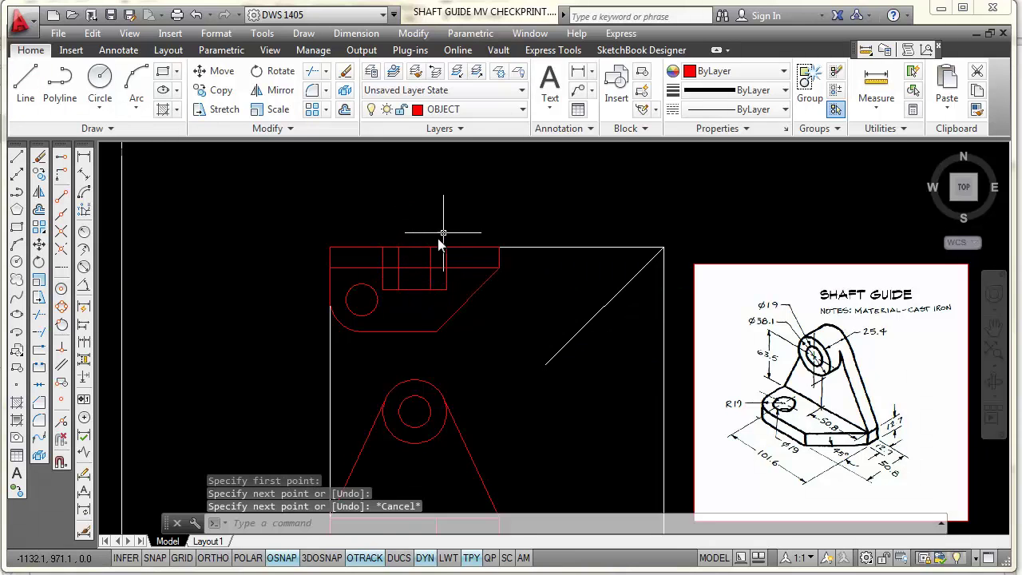
# Move the boss's two inner vertical hole lines in the top view to the DASHED layer.
pyautogui.scroll(3, 435, 244)
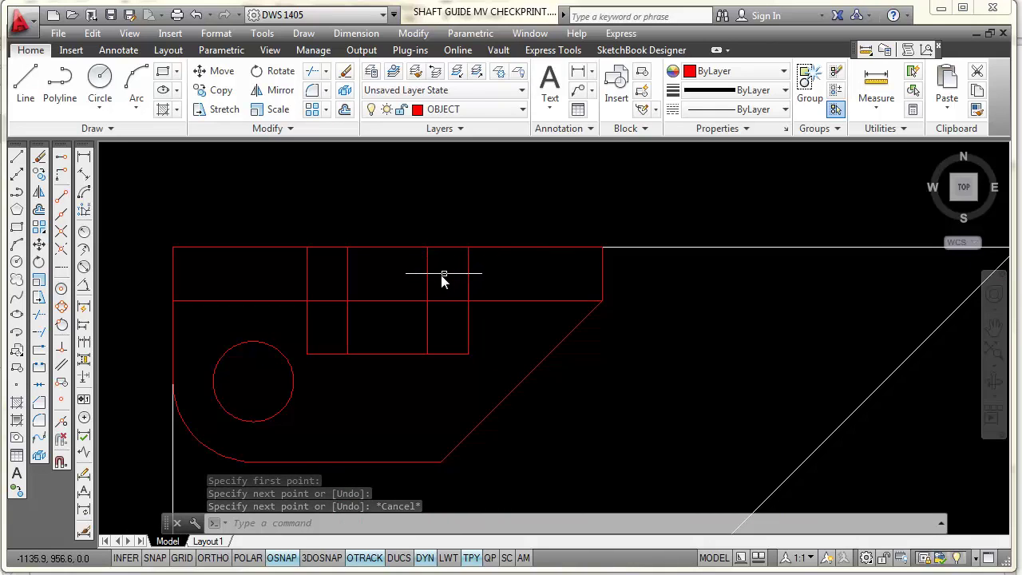
pyautogui.click(428, 278)
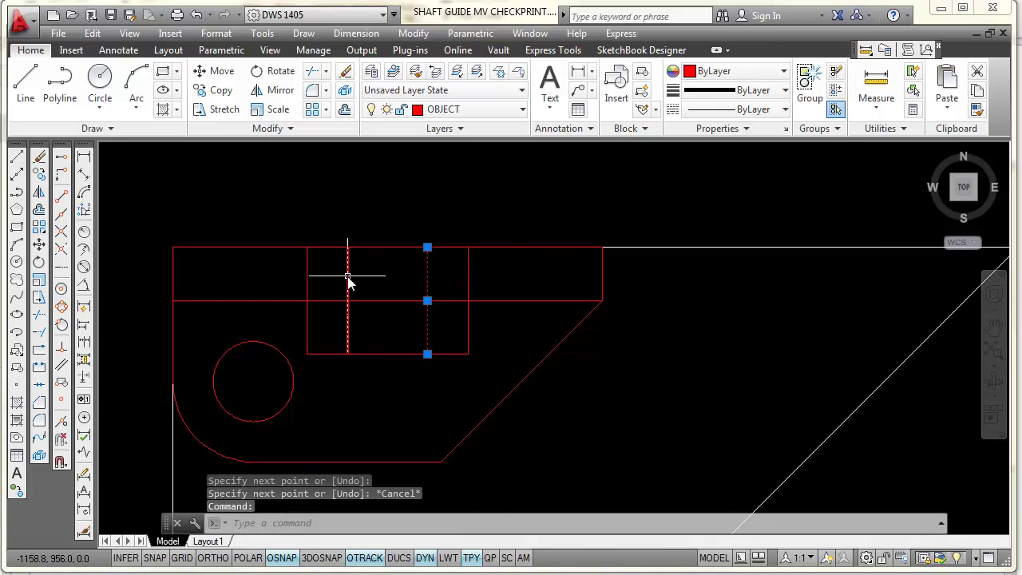
pyautogui.click(348, 278)
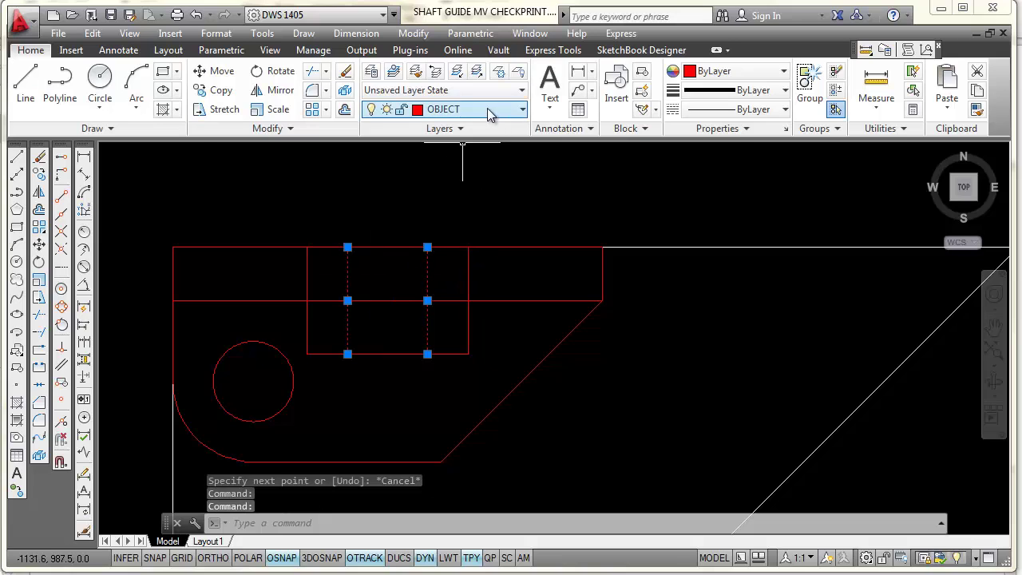
pyautogui.click(523, 110)
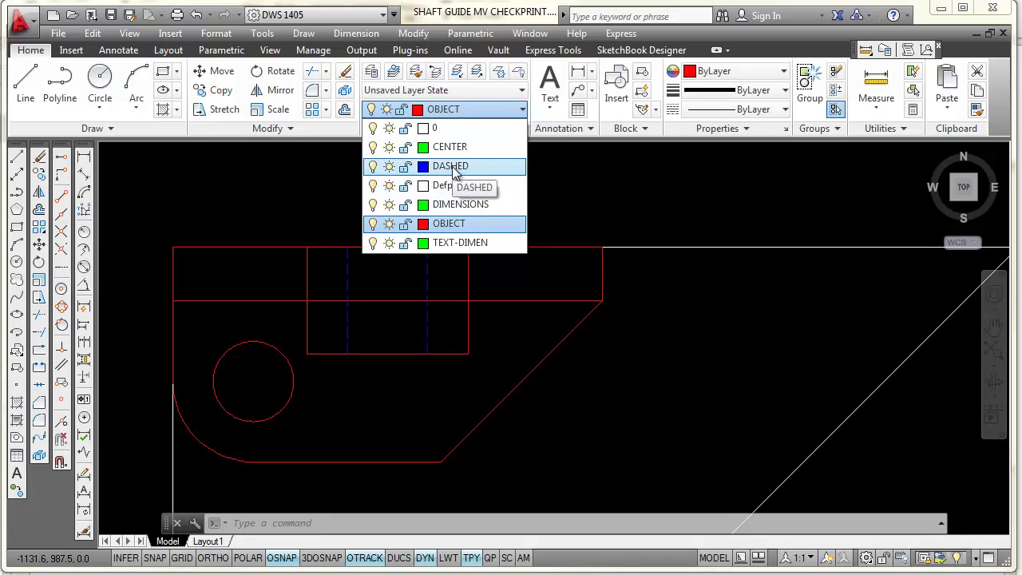
pyautogui.click(452, 166)
pyautogui.press('Escape')
pyautogui.scroll(4, 424, 290)
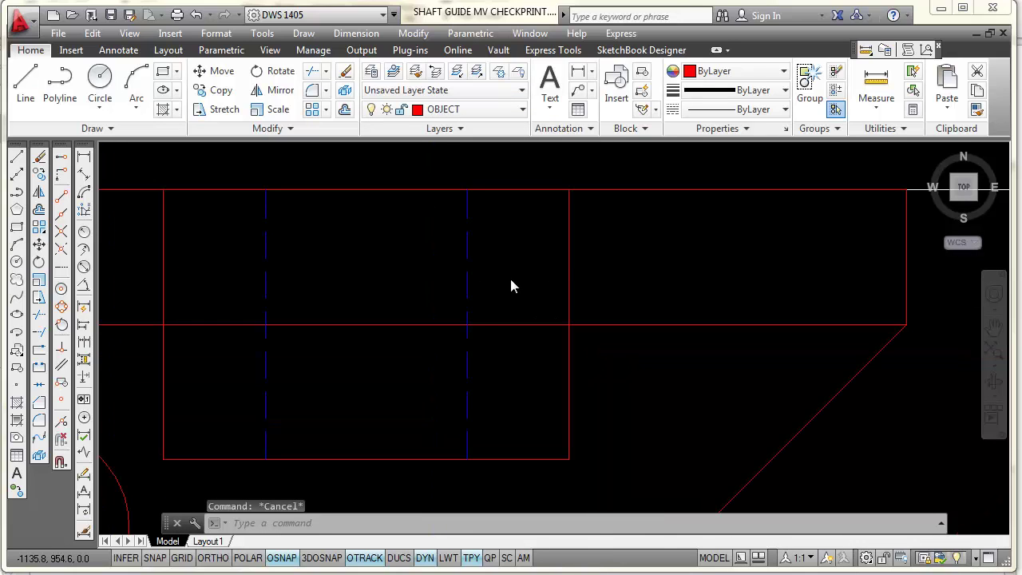
pyautogui.scroll(2, 511, 280)
pyautogui.scroll(-3, 511, 285)
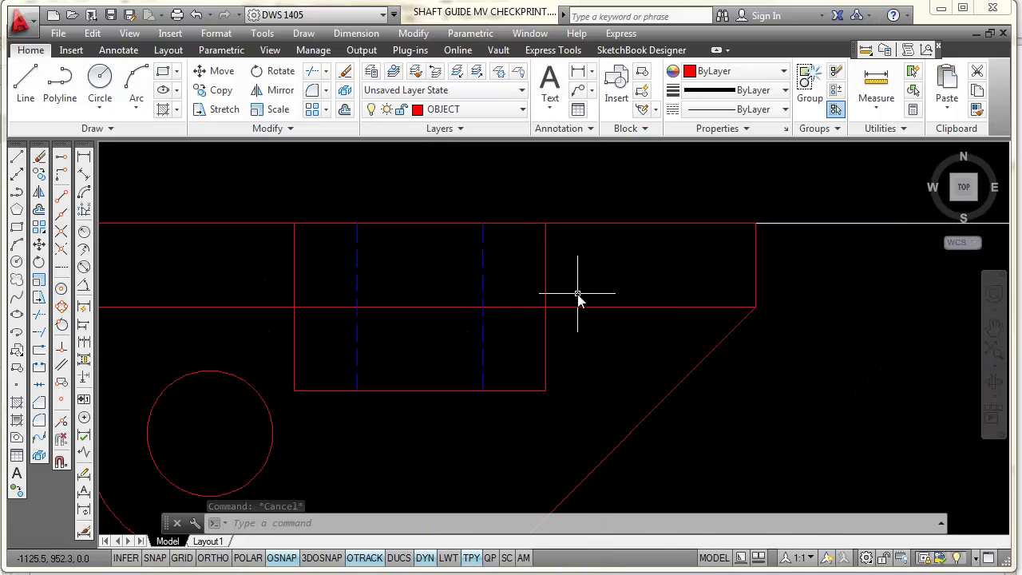
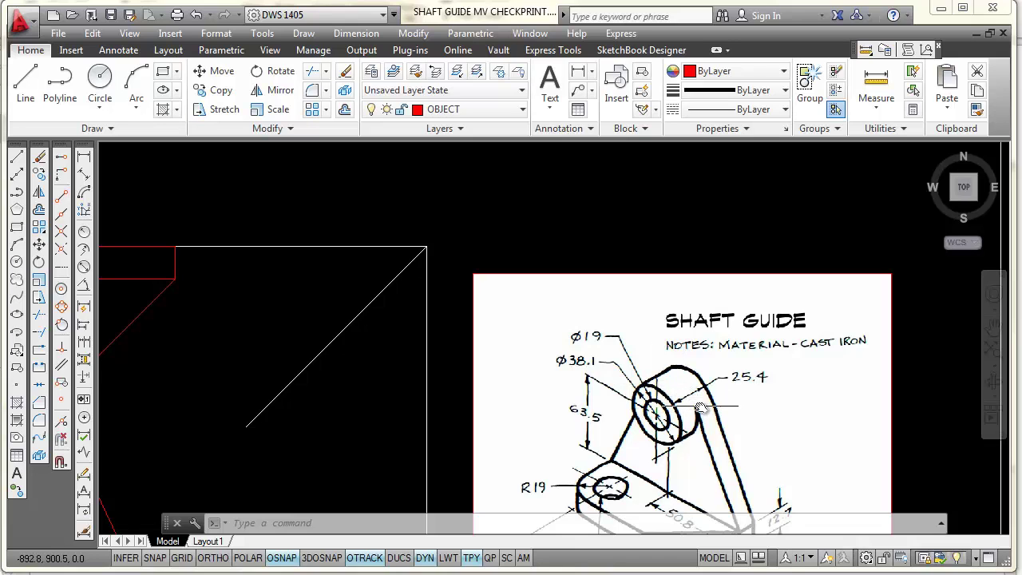
# Draw a vertical line from the upright plate's front edge to the top view's upper edge, aligned with the front view's right tangent endpoint.
pyautogui.scroll(-2, 563, 405)
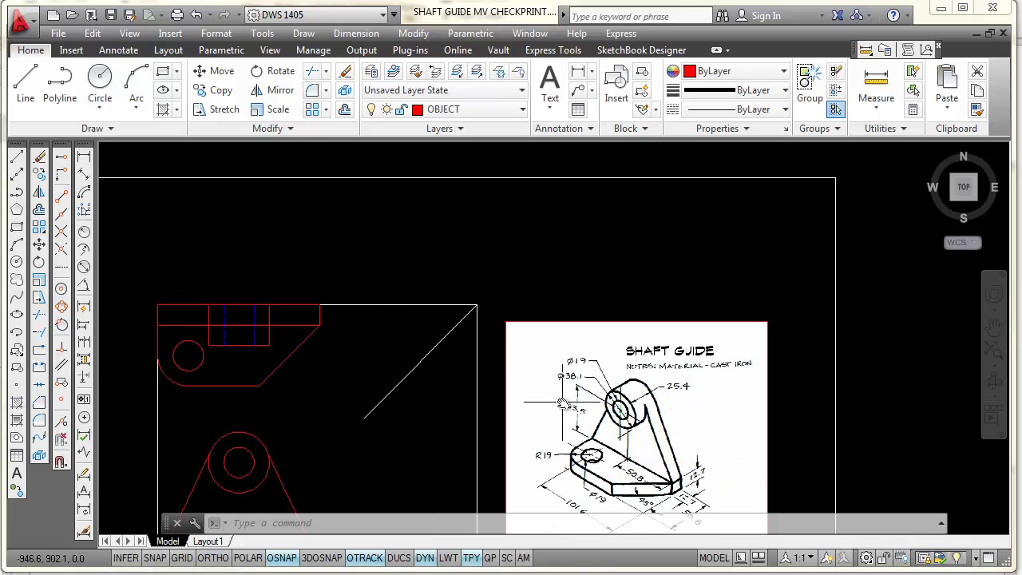
pyautogui.moveTo(373, 426); pyautogui.dragTo(575, 347, button='middle')
pyautogui.scroll(3, 486, 331)
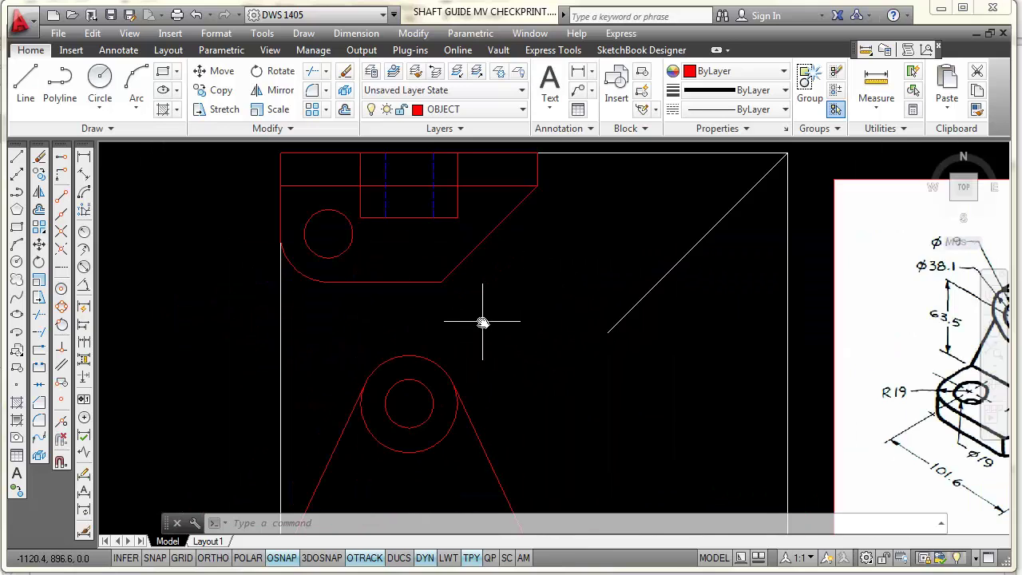
pyautogui.moveTo(482, 319); pyautogui.dragTo(510, 364, button='middle')
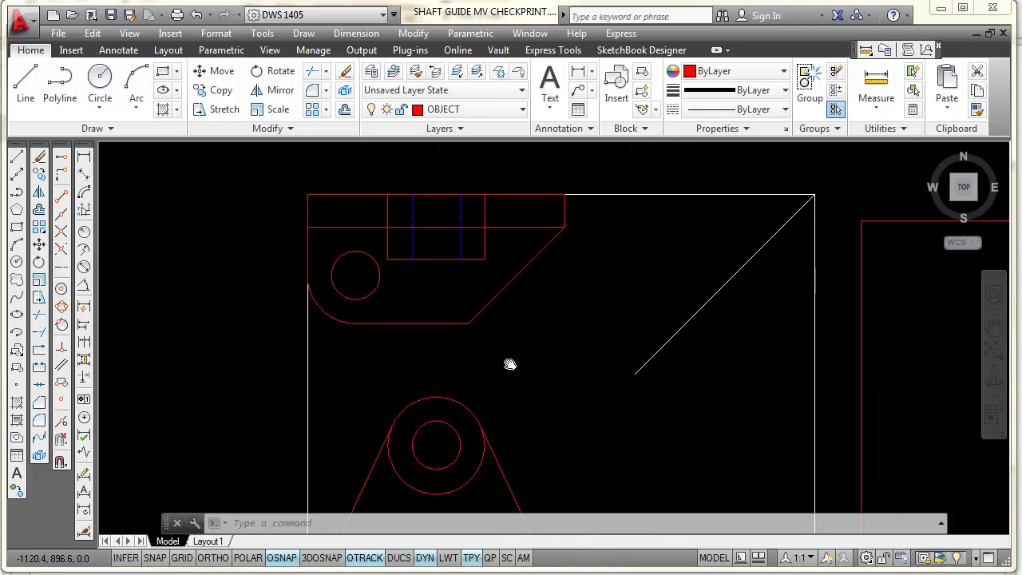
pyautogui.click(17, 158)
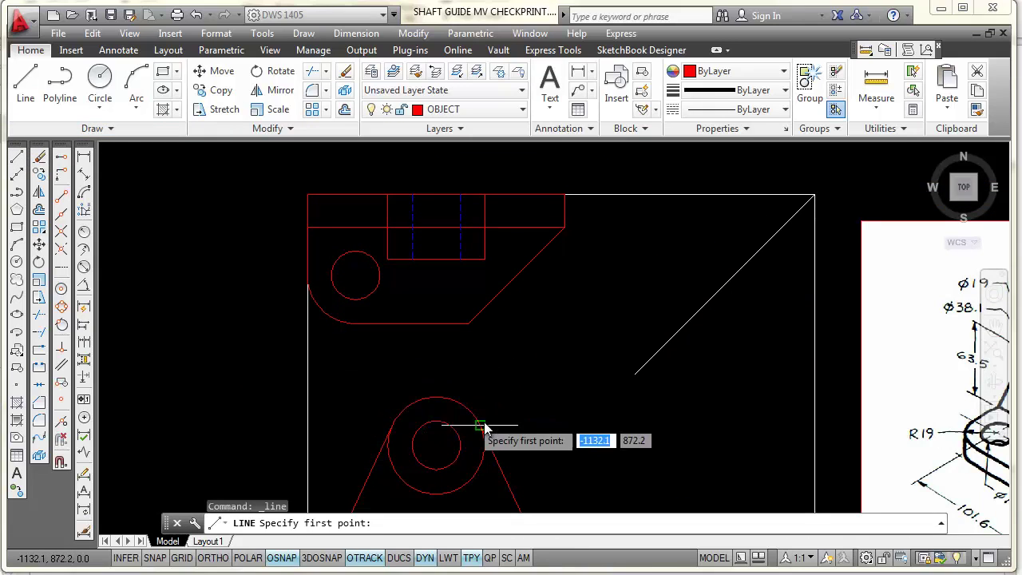
pyautogui.scroll(3, 491, 426)
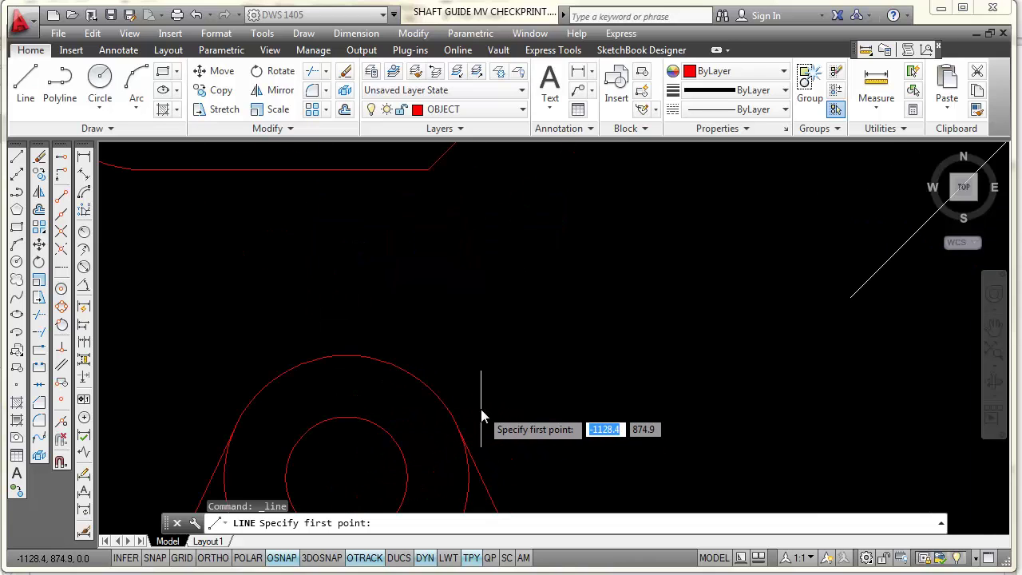
pyautogui.scroll(-2, 482, 417)
pyautogui.scroll(-2, 518, 392)
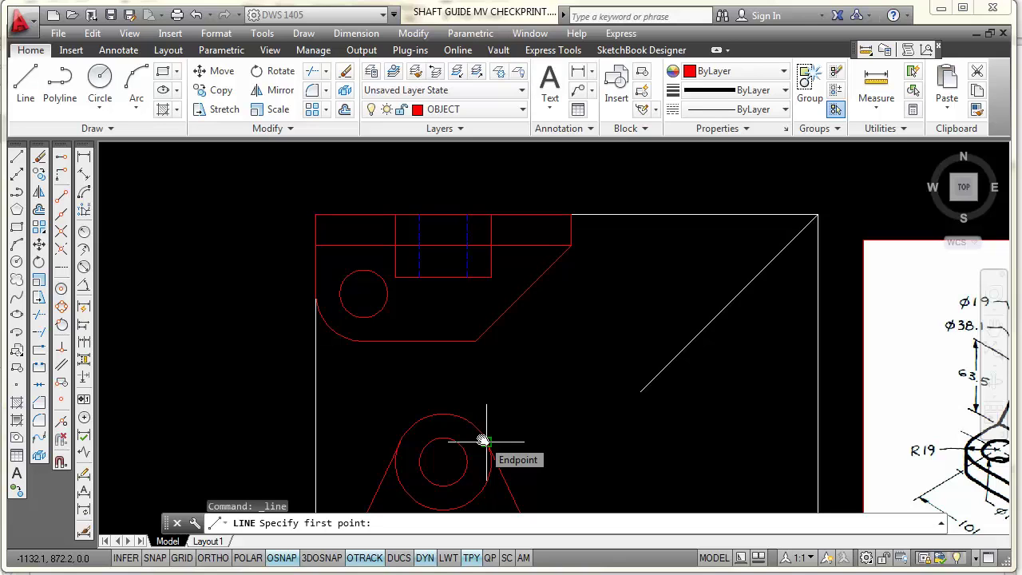
pyautogui.click(487, 244)
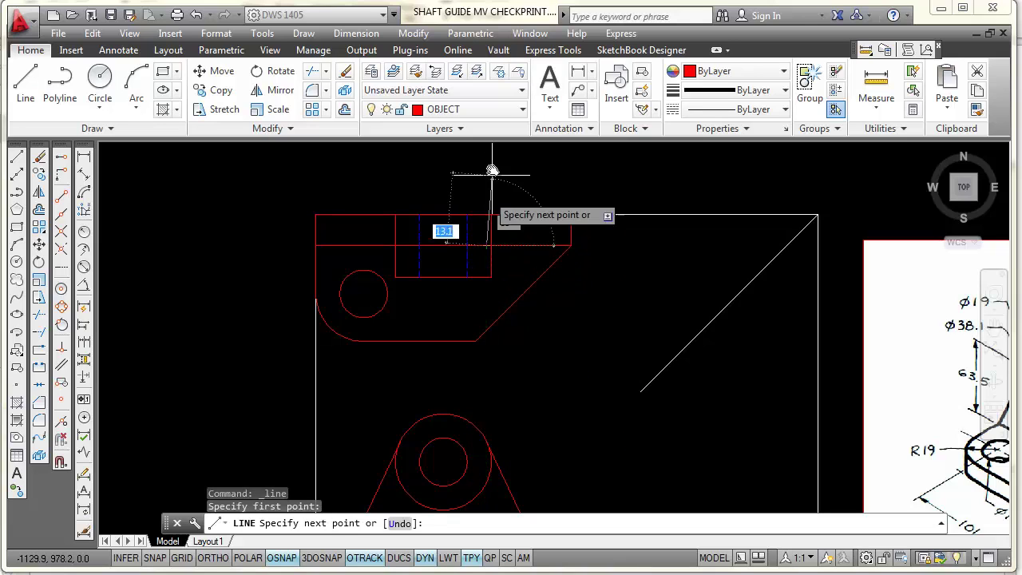
pyautogui.click(486, 215)
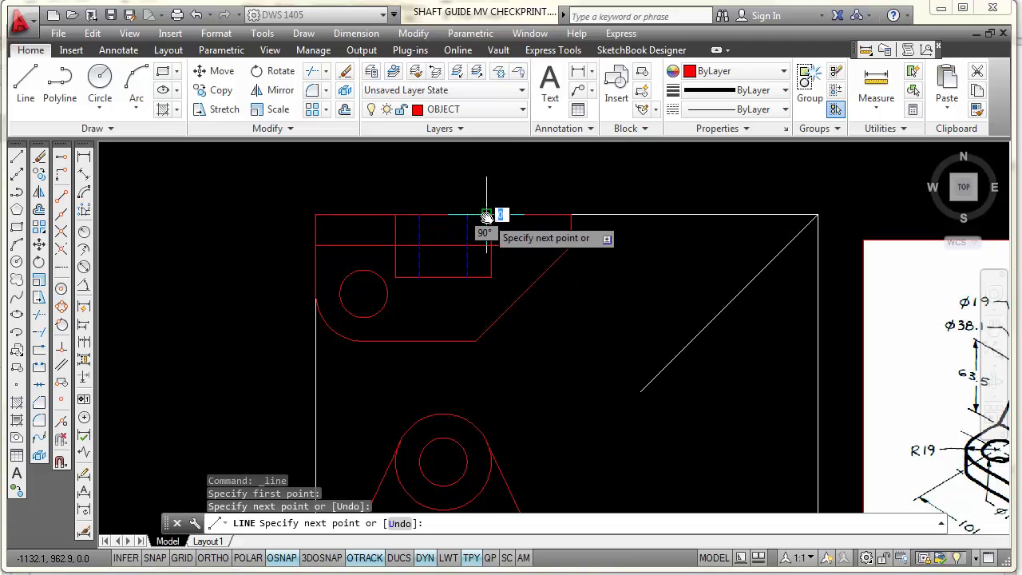
pyautogui.press('Escape')
# Draw a matching vertical line from the plate's front edge to the upper edge, aligned with the front view's left tangent endpoint.
pyautogui.scroll(2, 490, 240)
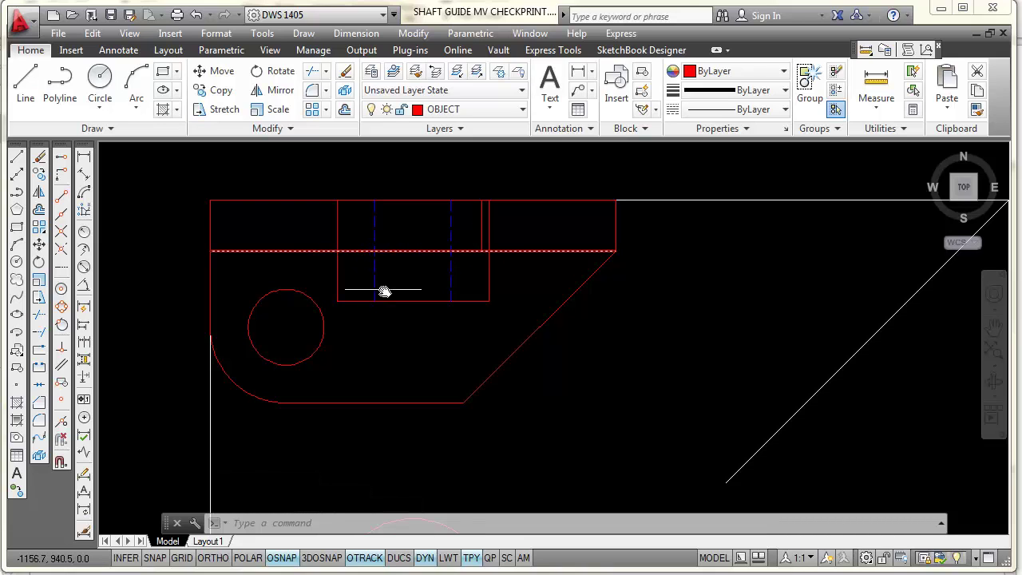
pyautogui.scroll(-2, 385, 292)
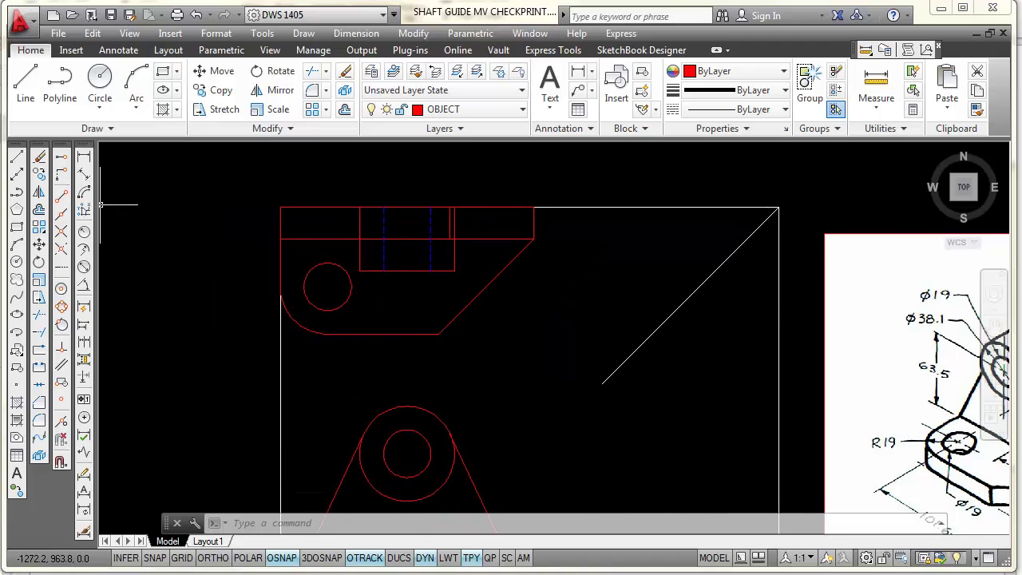
pyautogui.click(17, 162)
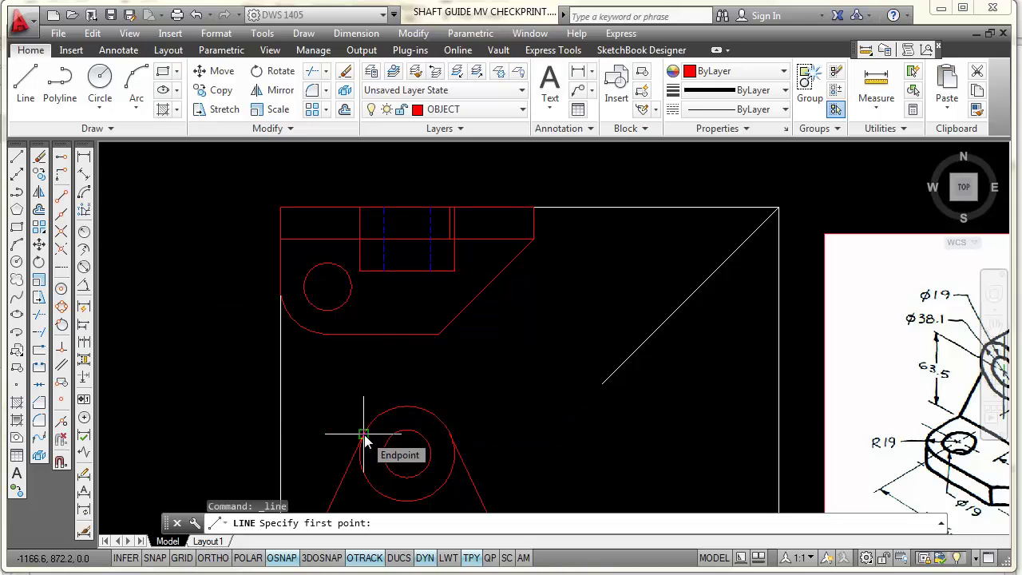
pyautogui.click(364, 240)
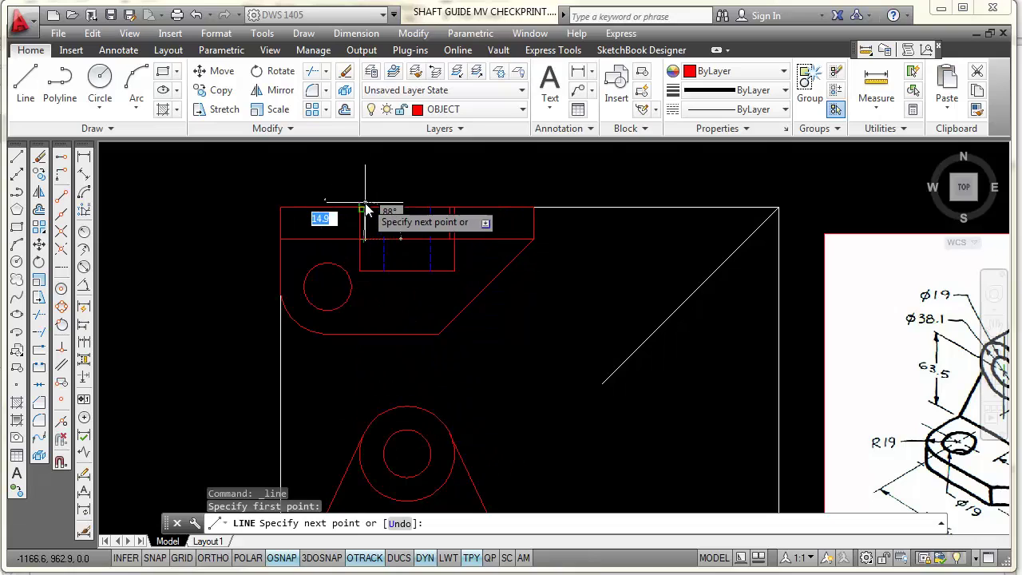
pyautogui.click(367, 210)
pyautogui.press('Escape')
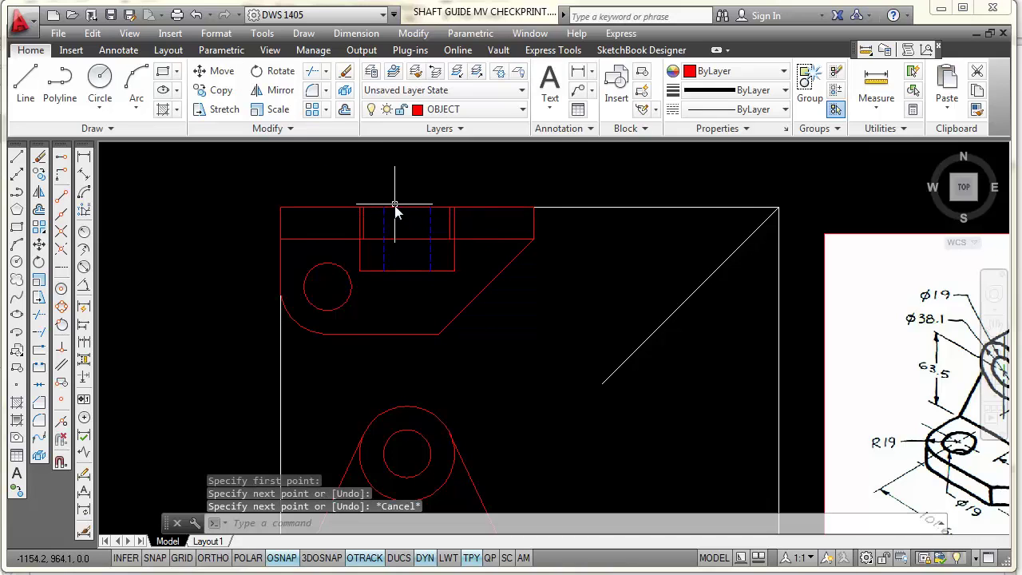
# Trim the upright plate's front edge in the top view where it crosses the boss, between the two tangent lines.
pyautogui.click(313, 73)
pyautogui.press('Return')
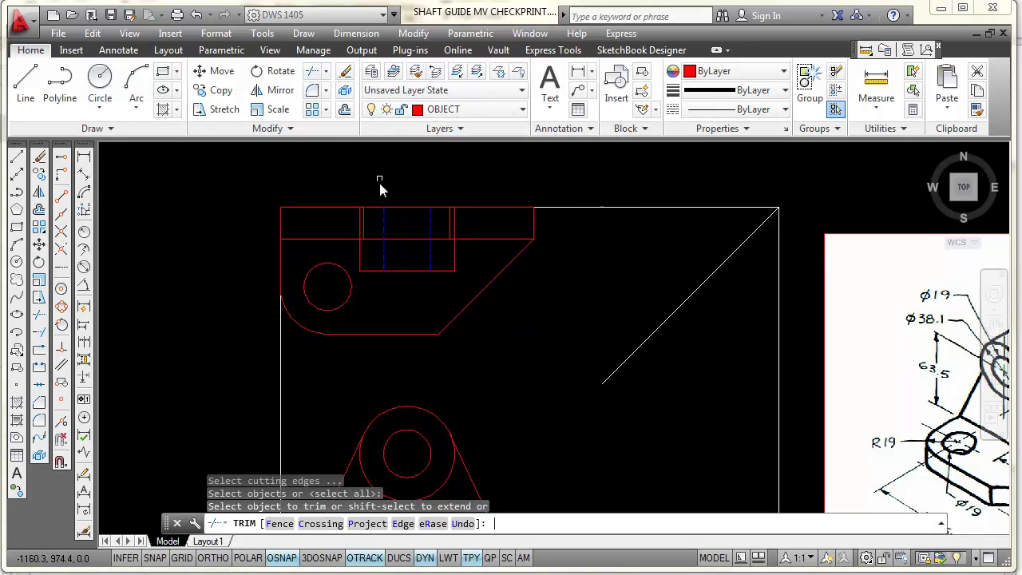
pyautogui.click(402, 239)
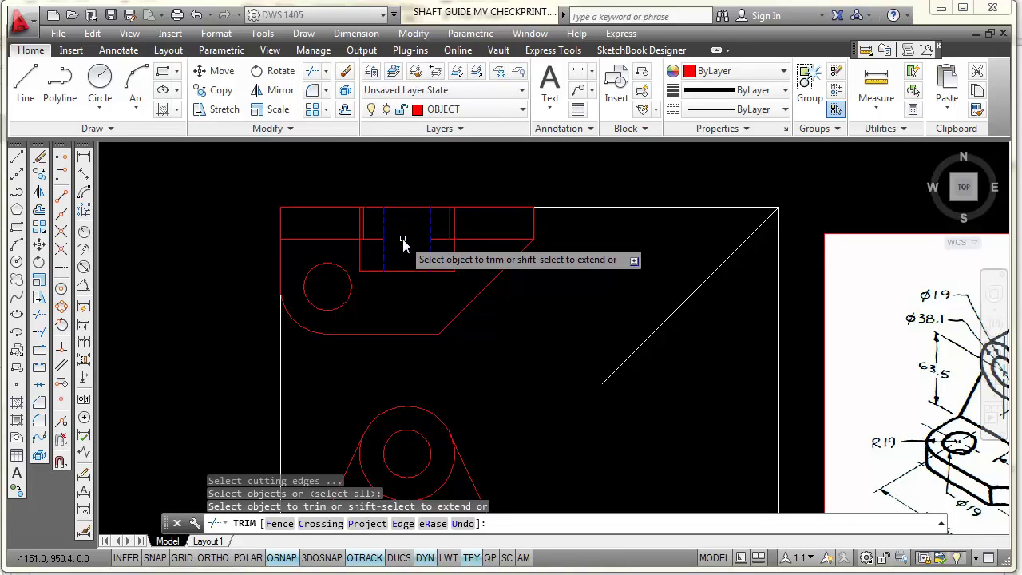
pyautogui.scroll(2, 404, 240)
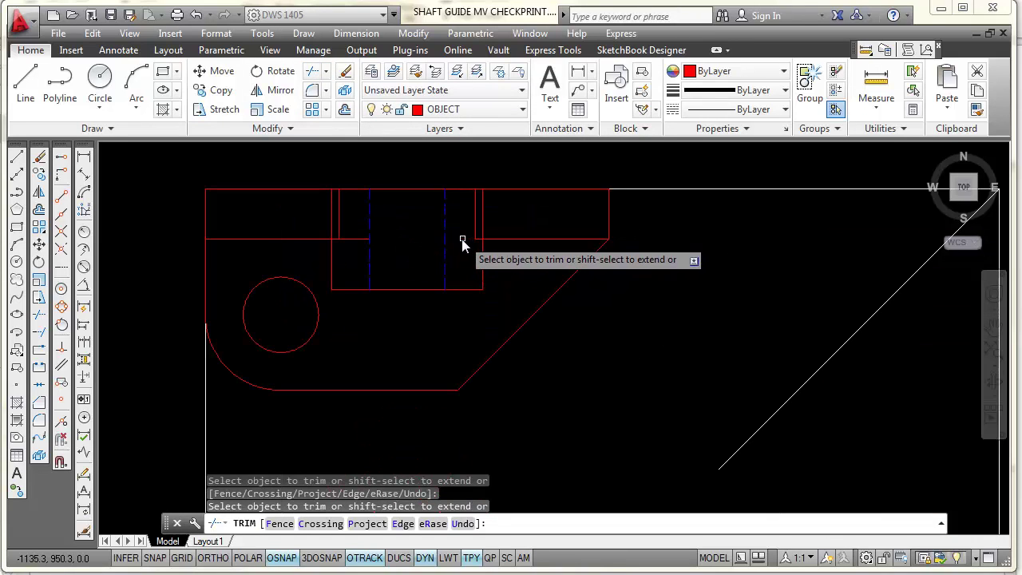
pyautogui.click(462, 239)
pyautogui.click(349, 238)
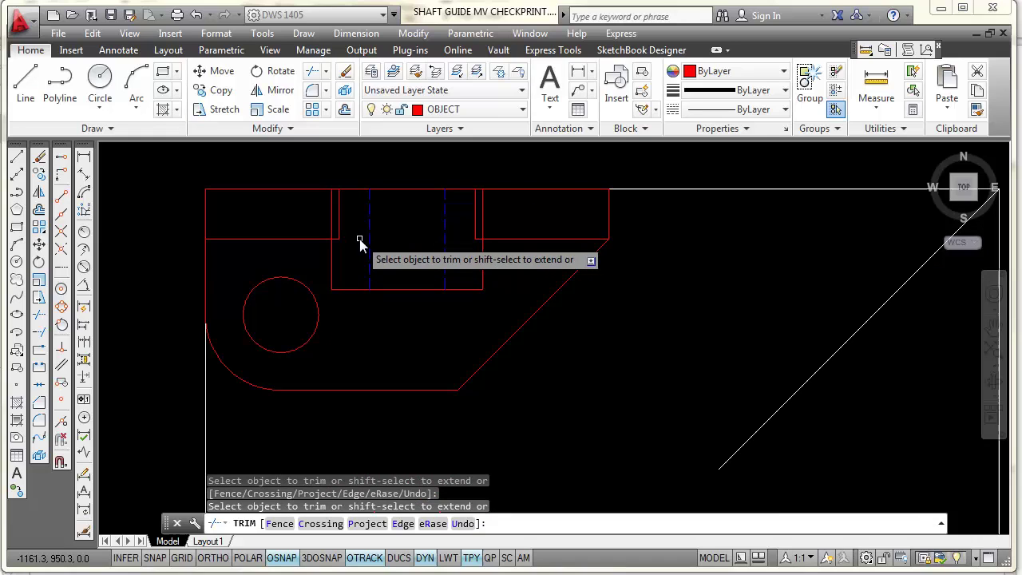
# Trim the boss's two outer side edges behind the plate's front edge and erase the two vertical tangent lines.
pyautogui.click(331, 208)
pyautogui.click(484, 222)
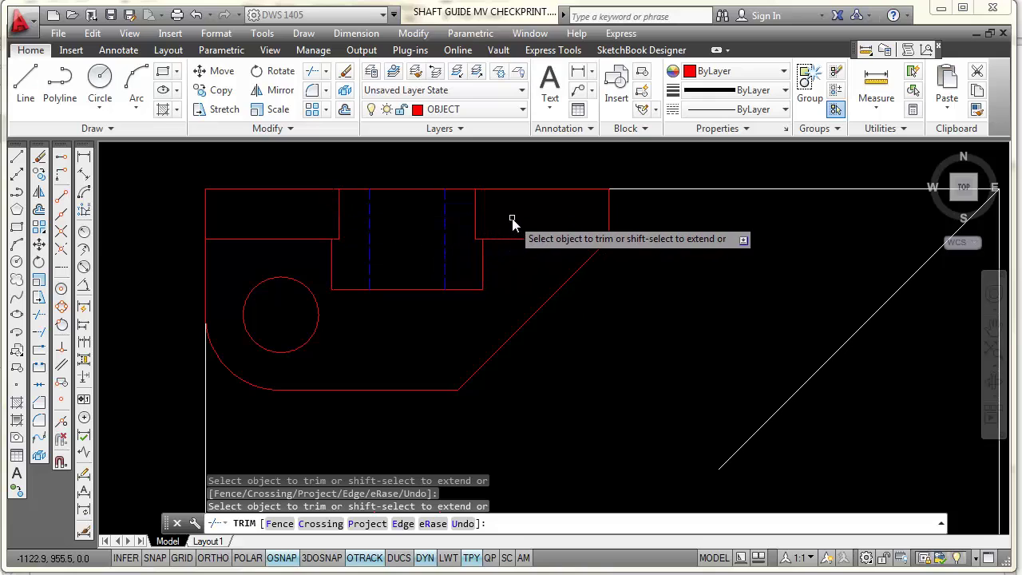
pyautogui.press('Escape')
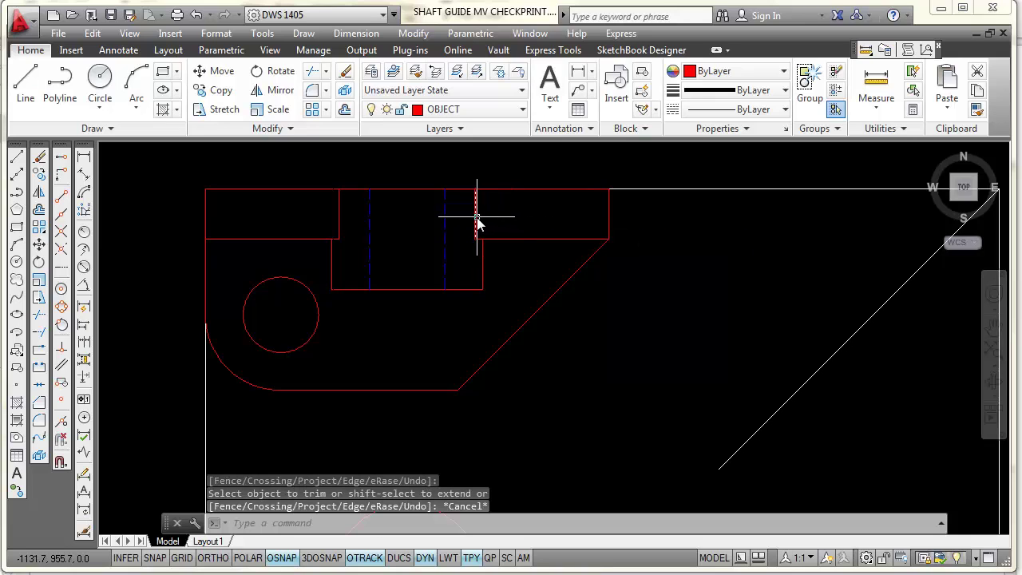
pyautogui.click(341, 212)
pyautogui.press('Delete')
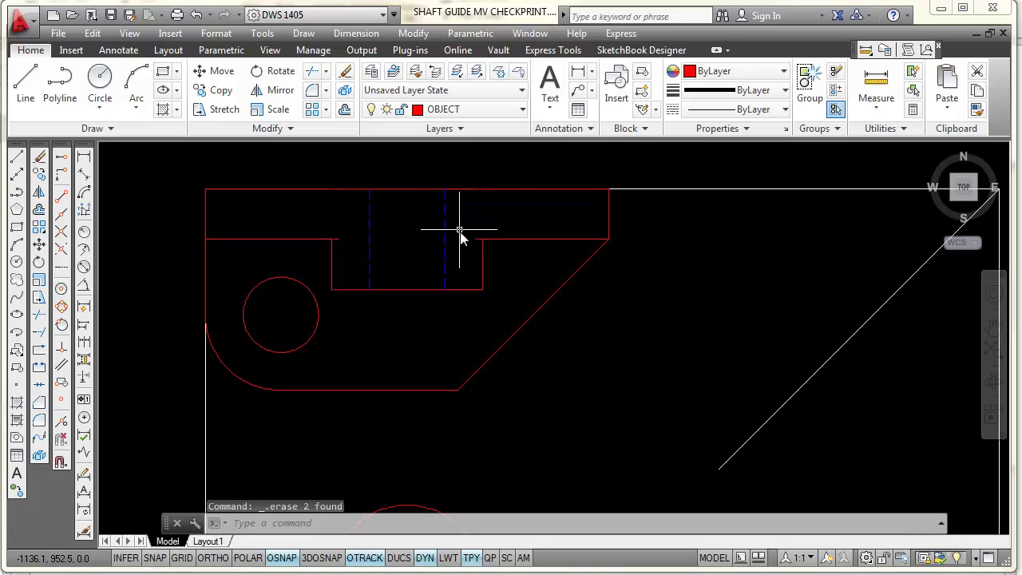
# Add a center mark to the base's rounded corner arc in the top view, centered on the base hole.
pyautogui.scroll(3, 460, 231)
pyautogui.moveTo(503, 229); pyautogui.dragTo(639, 319, button='middle')
pyautogui.scroll(-2, 639, 319)
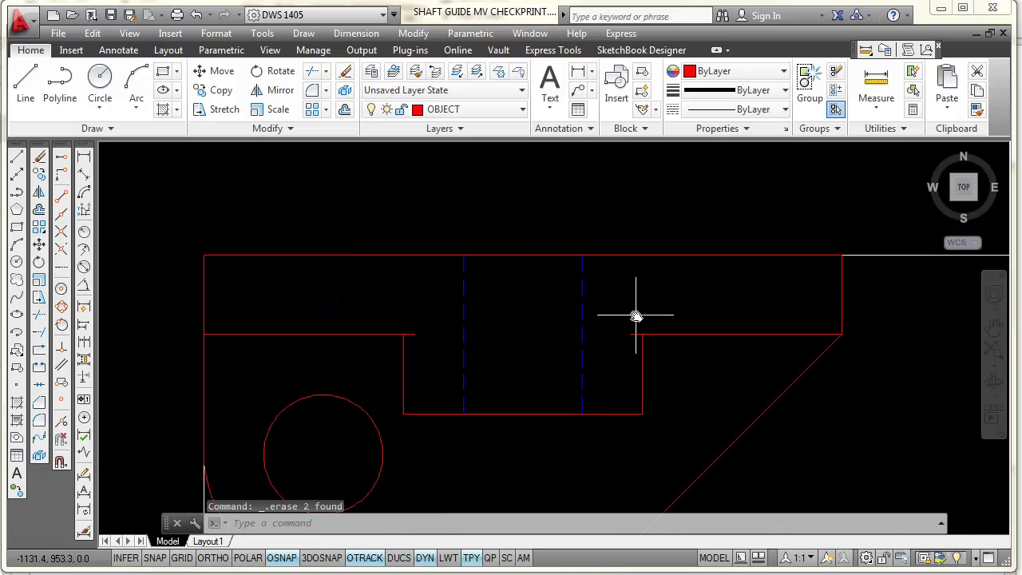
pyautogui.scroll(-1, 639, 323)
pyautogui.scroll(-1, 655, 365)
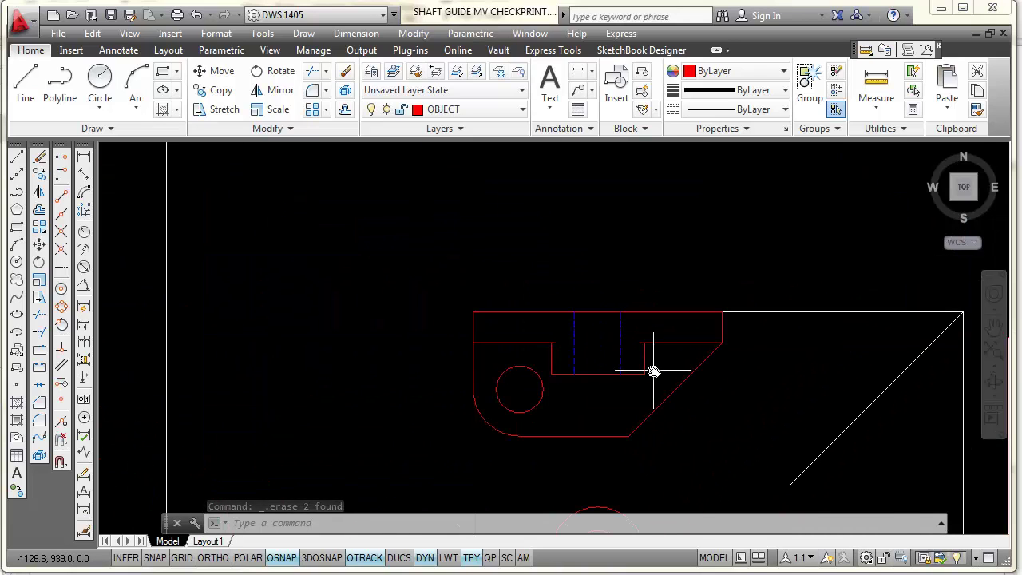
pyautogui.scroll(2, 598, 402)
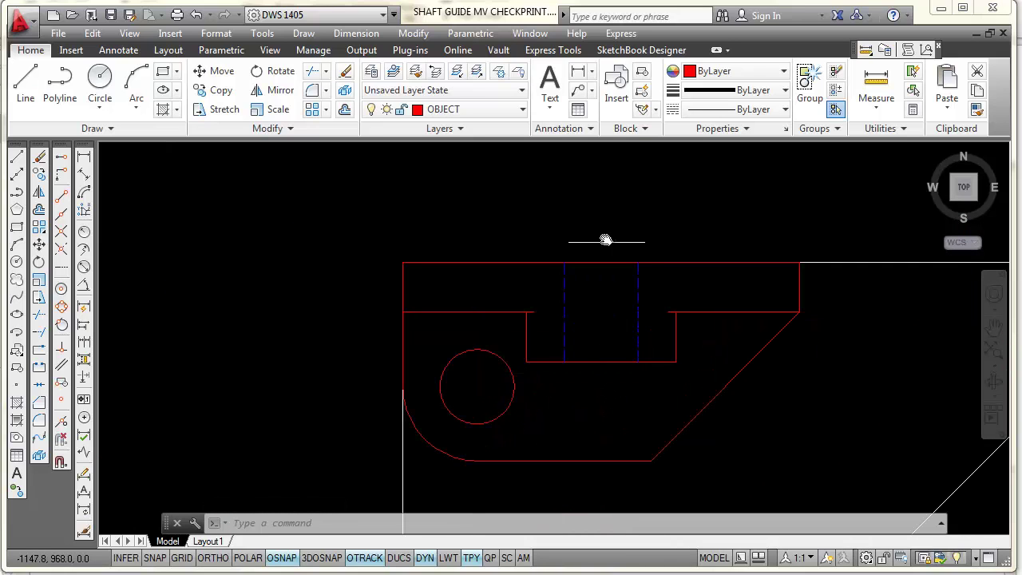
pyautogui.moveTo(615, 387)
pyautogui.mouseDown(button='middle')
pyautogui.moveTo(570, 346)
pyautogui.moveTo(586, 361)
pyautogui.mouseUp(button='middle')
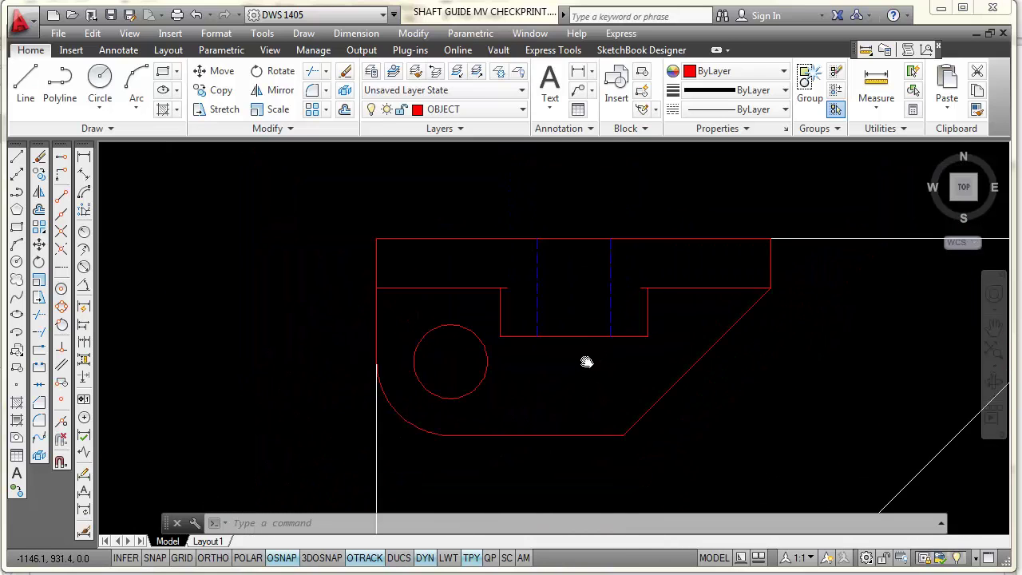
pyautogui.scroll(-2, 586, 362)
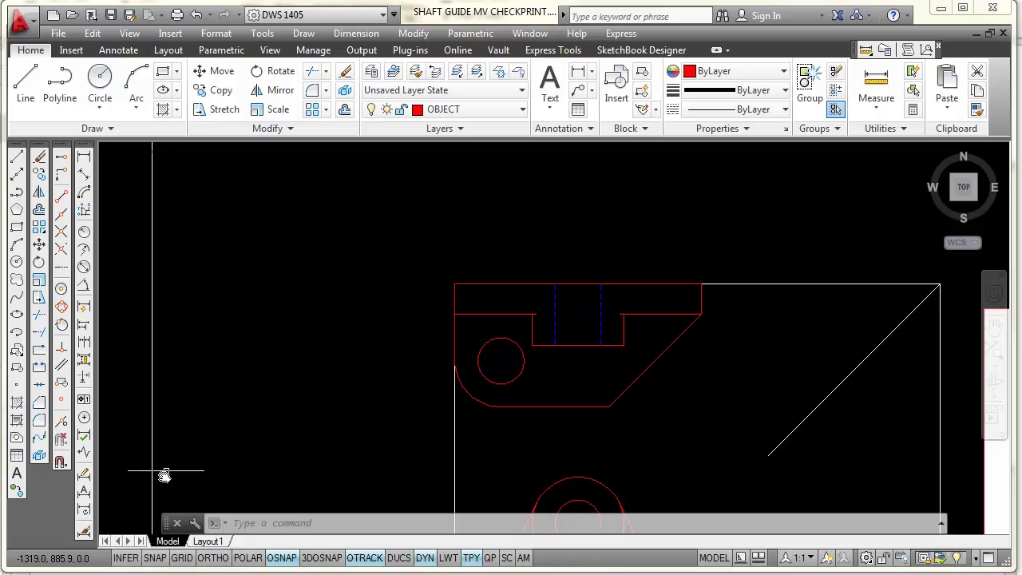
pyautogui.click(85, 417)
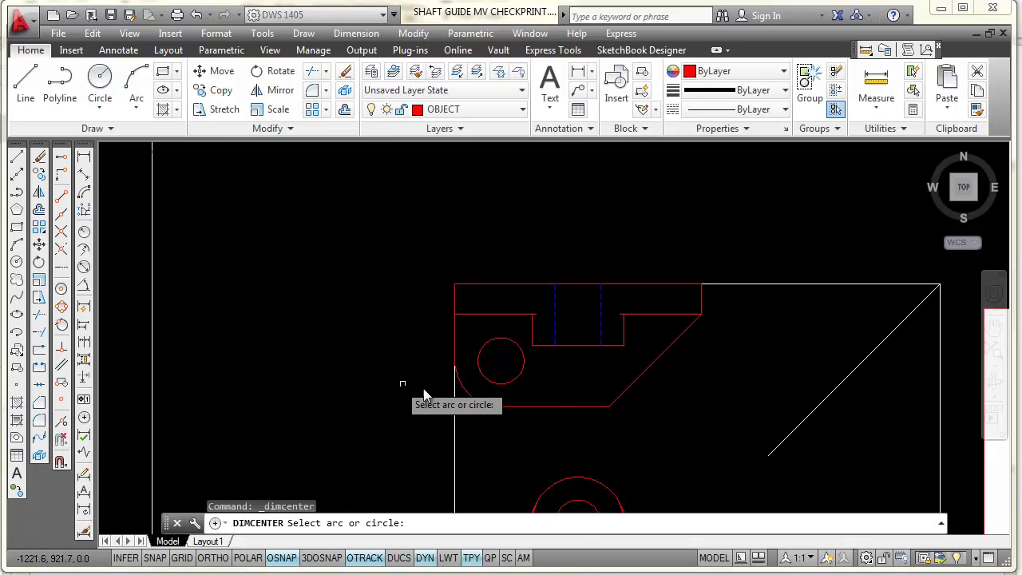
pyautogui.click(475, 398)
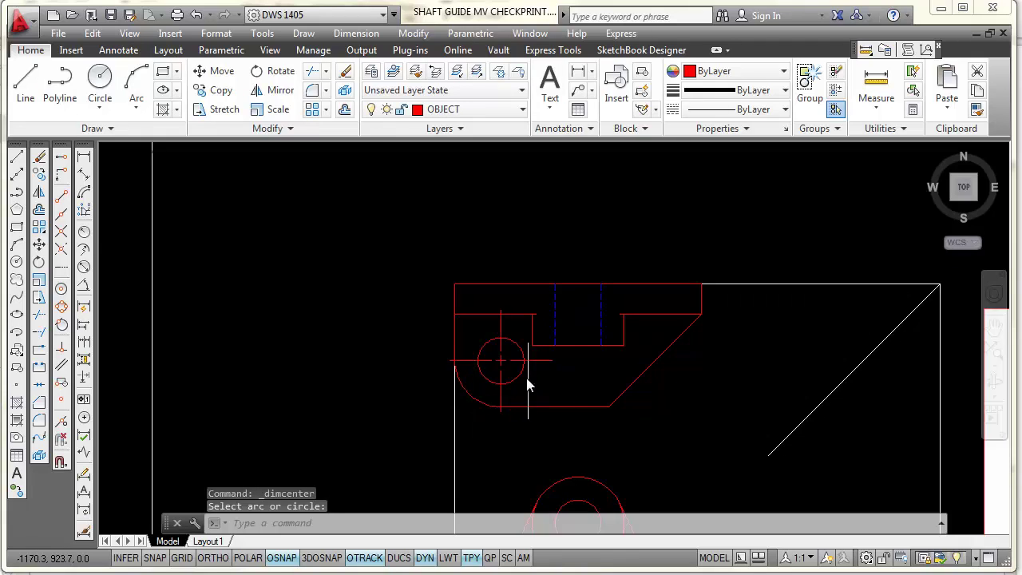
# Move the base hole's center mark lines in the top view to the DIMENSIONS layer.
pyautogui.scroll(4, 519, 366)
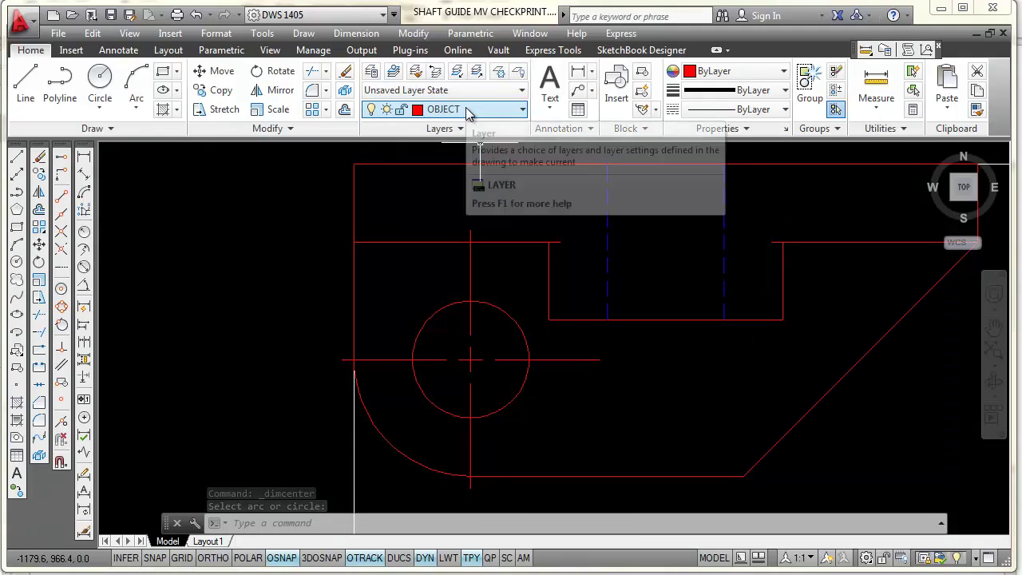
pyautogui.click(501, 326)
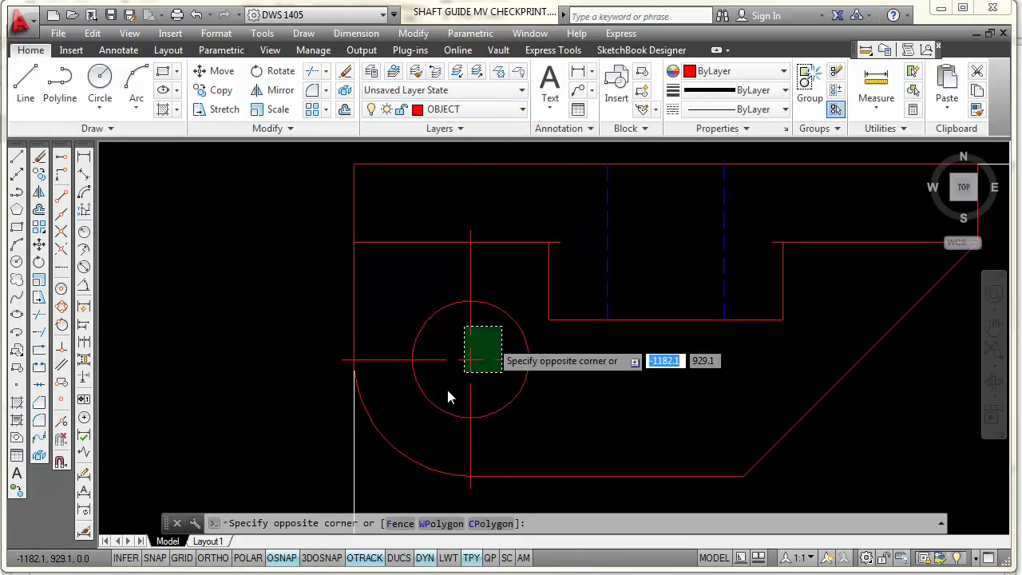
pyautogui.click(441, 397)
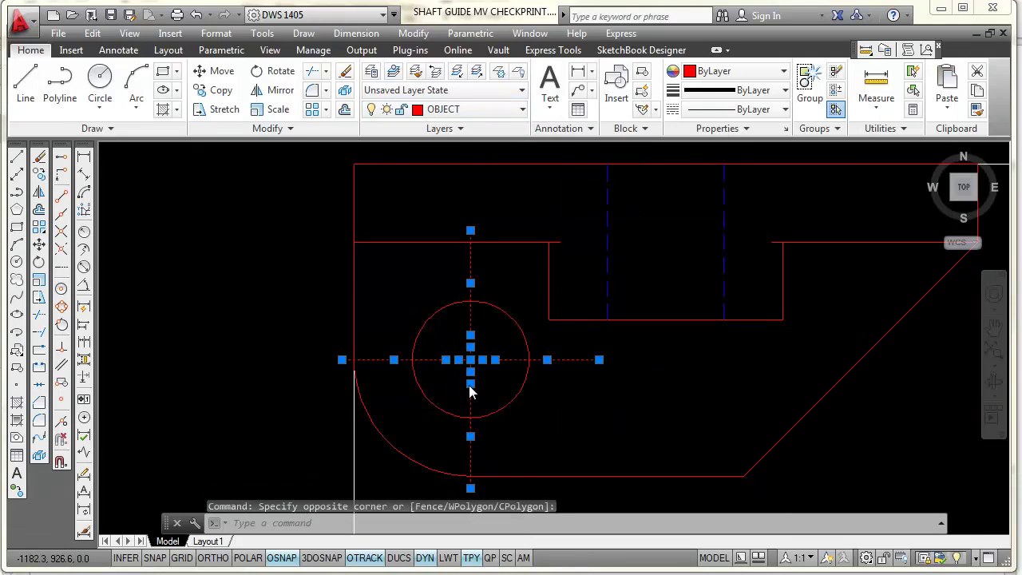
pyautogui.click(523, 109)
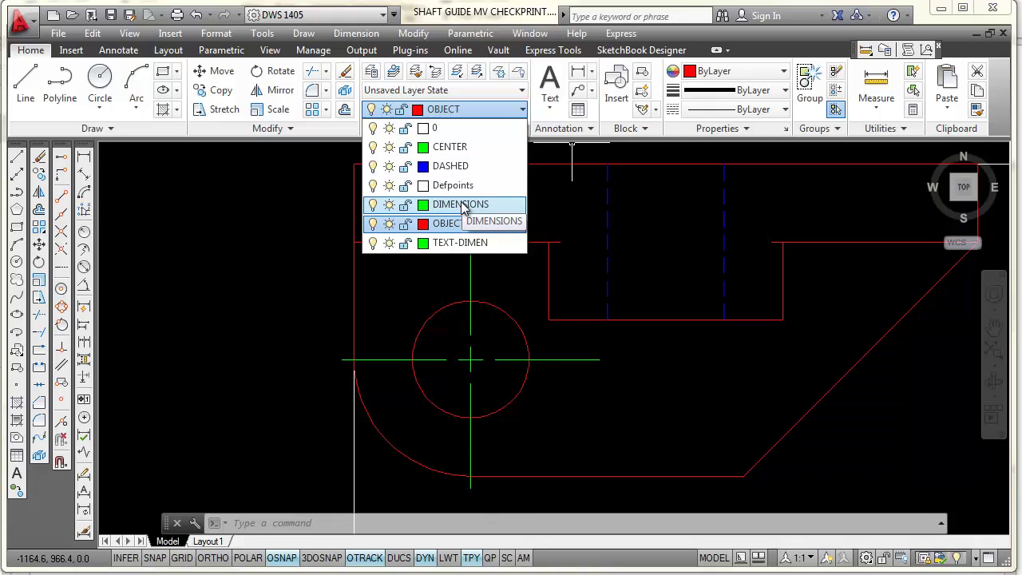
pyautogui.click(461, 205)
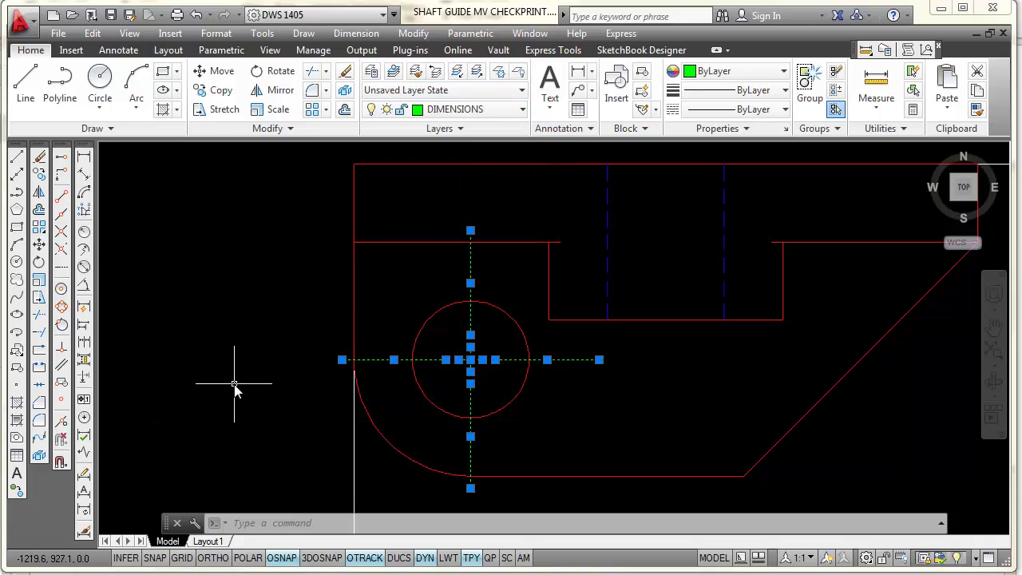
pyautogui.press('Escape')
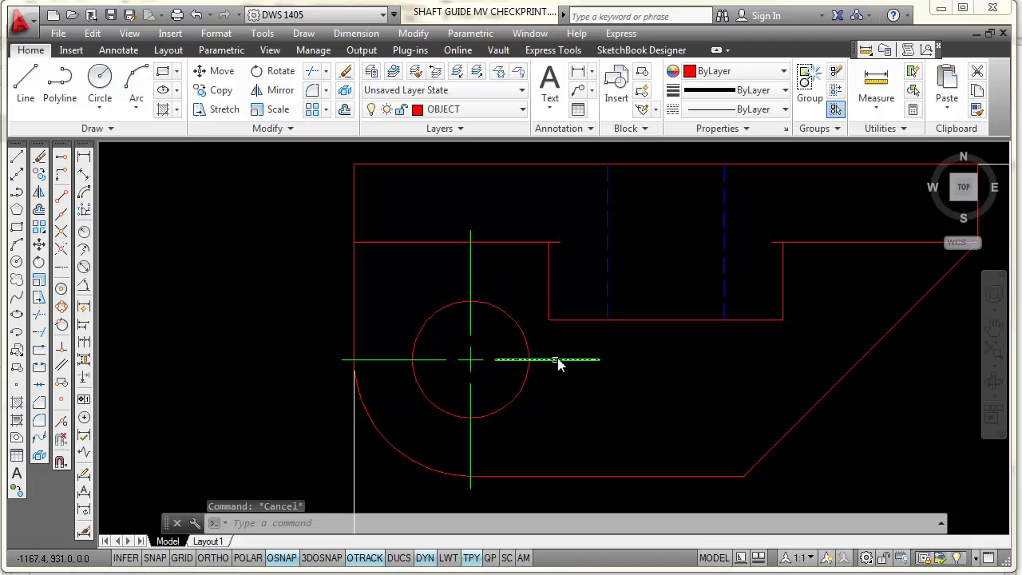
# With CENTER as the current layer and Midpoint snap enabled, draw a vertical centerline from the boss front edge's midpoint to the top view's upper edge.
pyautogui.scroll(-1, 640, 408)
pyautogui.scroll(1, 662, 407)
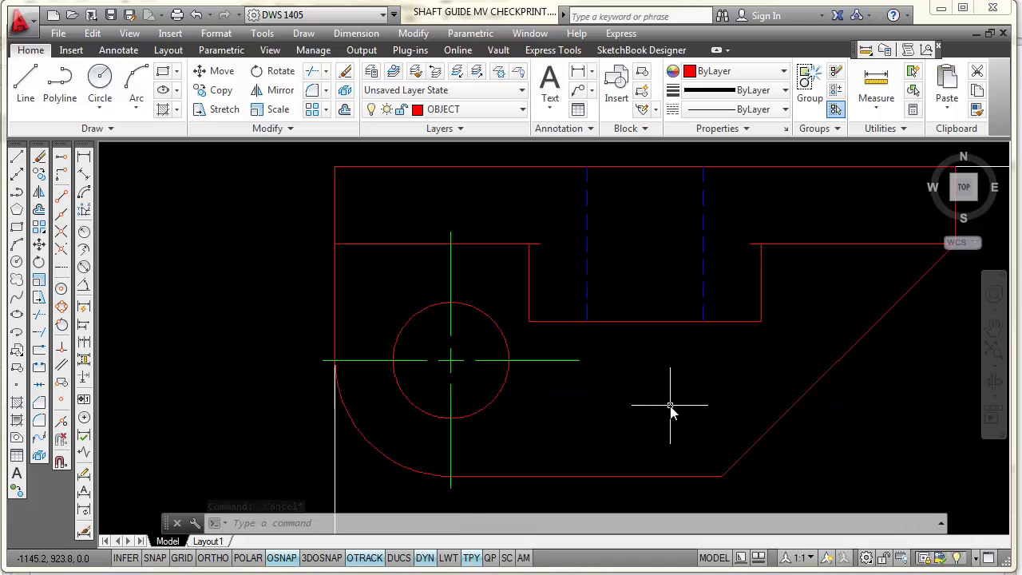
pyautogui.moveTo(657, 399); pyautogui.dragTo(587, 434, button='middle')
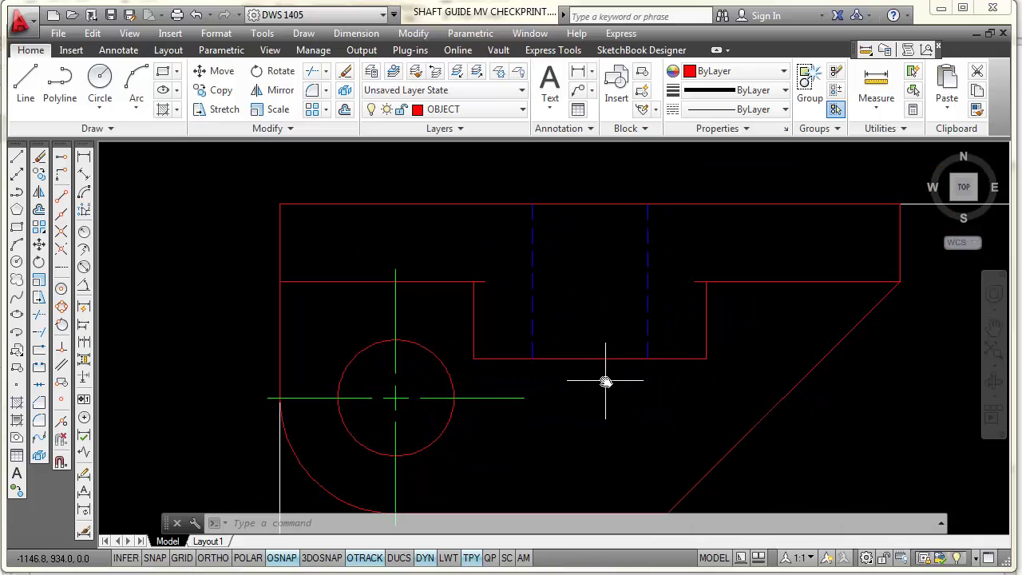
pyautogui.click(508, 110)
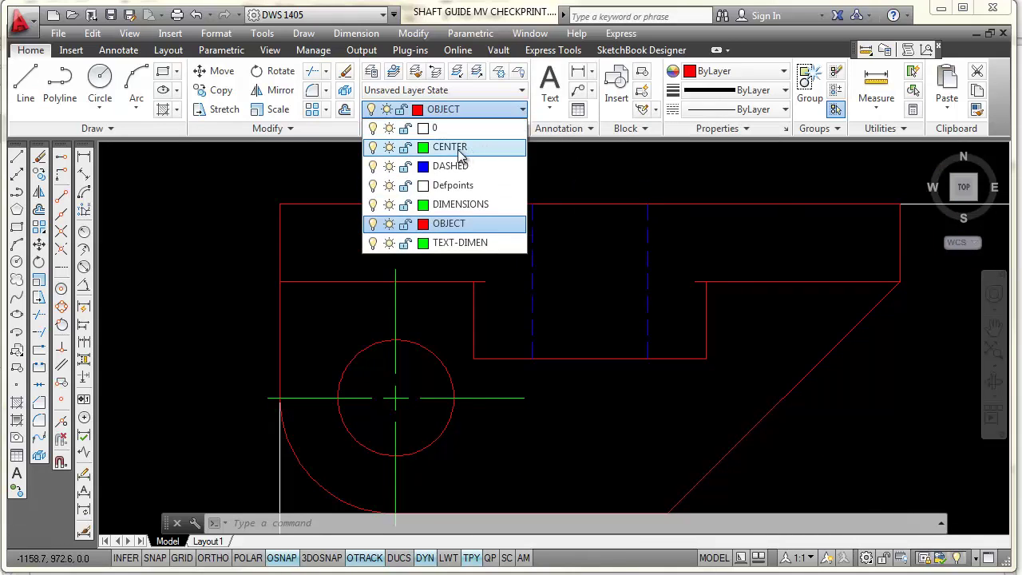
pyautogui.click(470, 149)
pyautogui.click(16, 157)
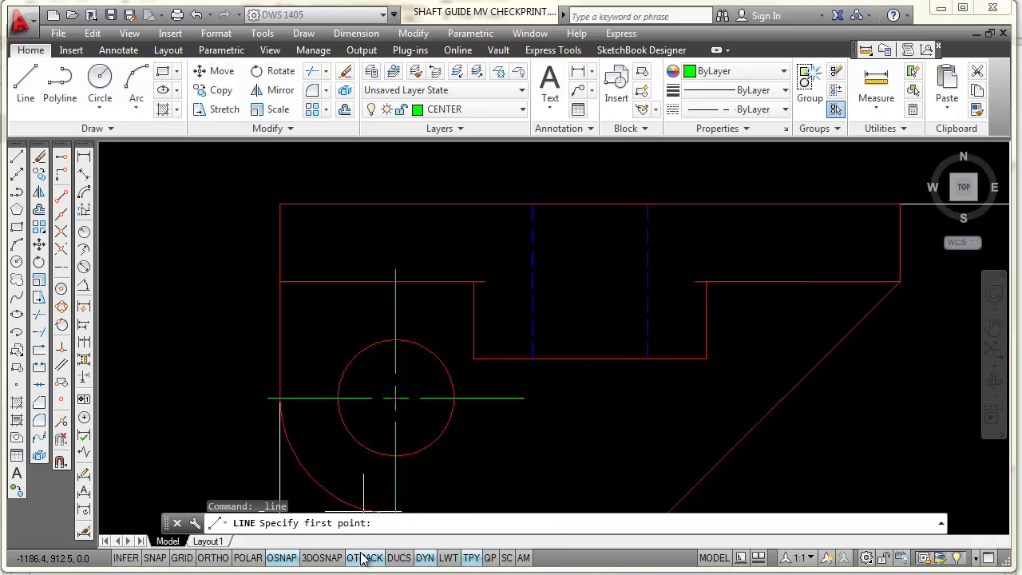
pyautogui.rightClick(284, 560)
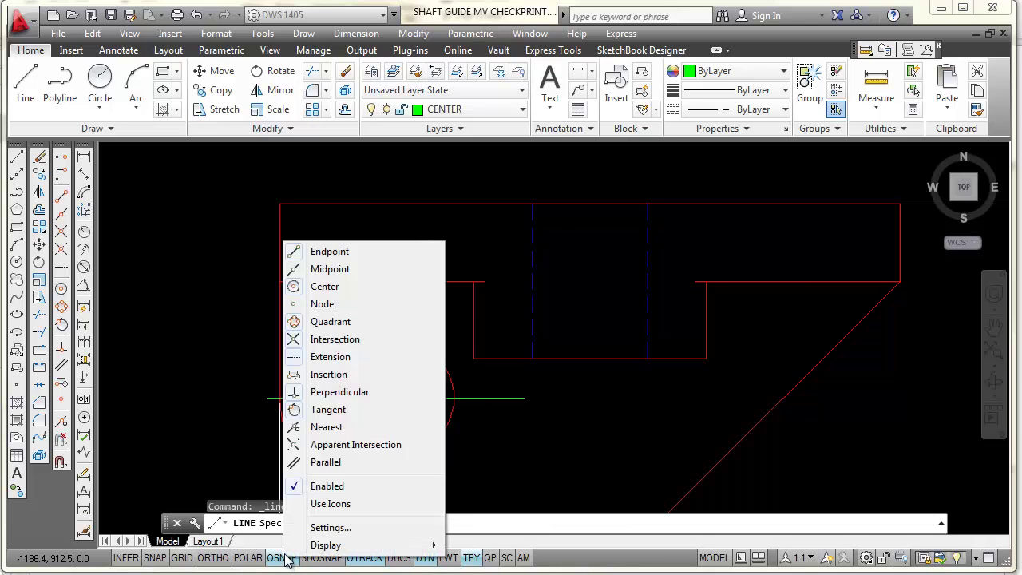
pyautogui.click(333, 273)
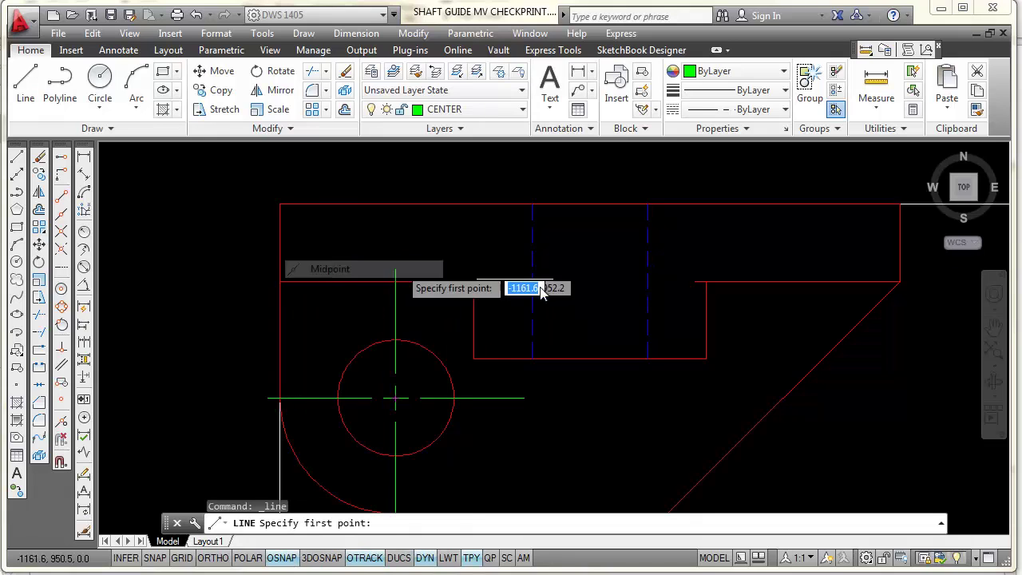
pyautogui.click(590, 363)
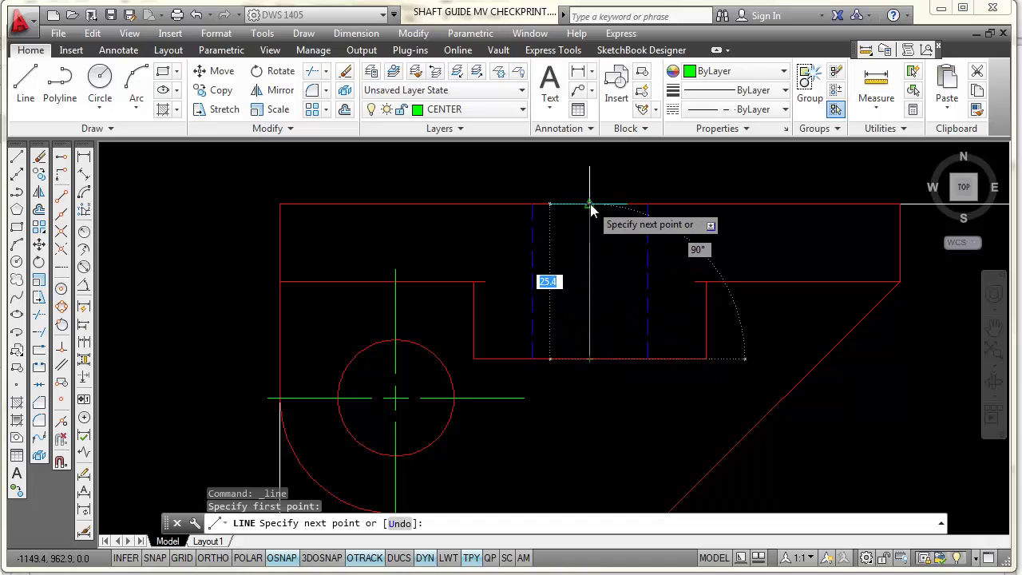
pyautogui.click(592, 209)
pyautogui.press('Escape')
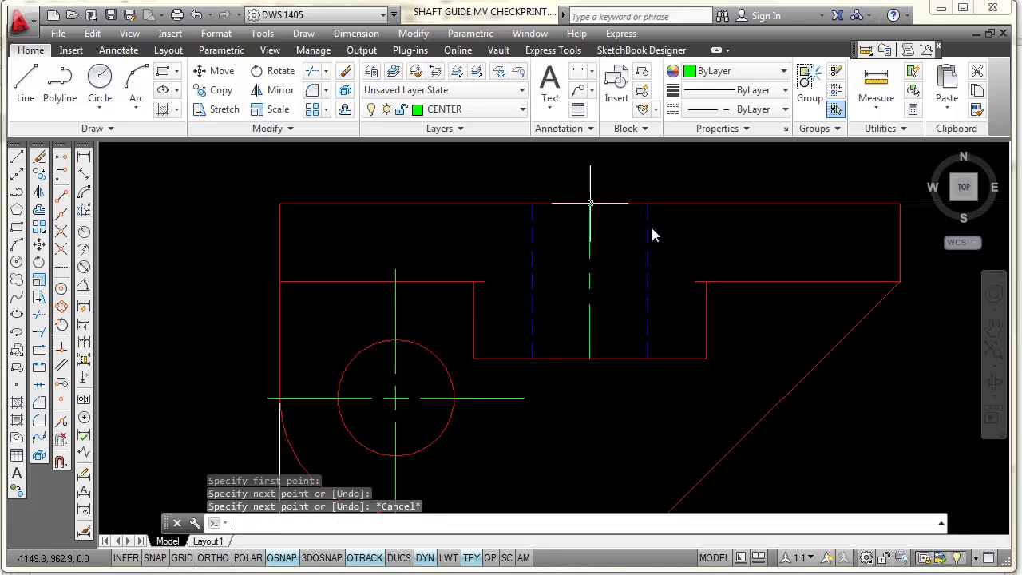
# Stretch the upper end of the boss's vertical centerline upward by .25 past the top view's upper edge.
pyautogui.scroll(5, 654, 320)
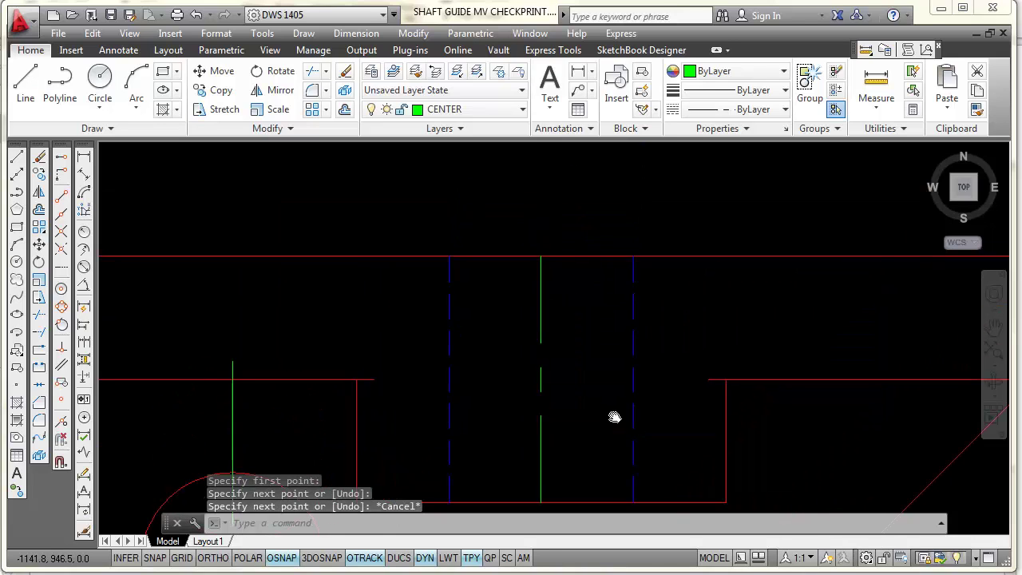
pyautogui.scroll(-2, 617, 380)
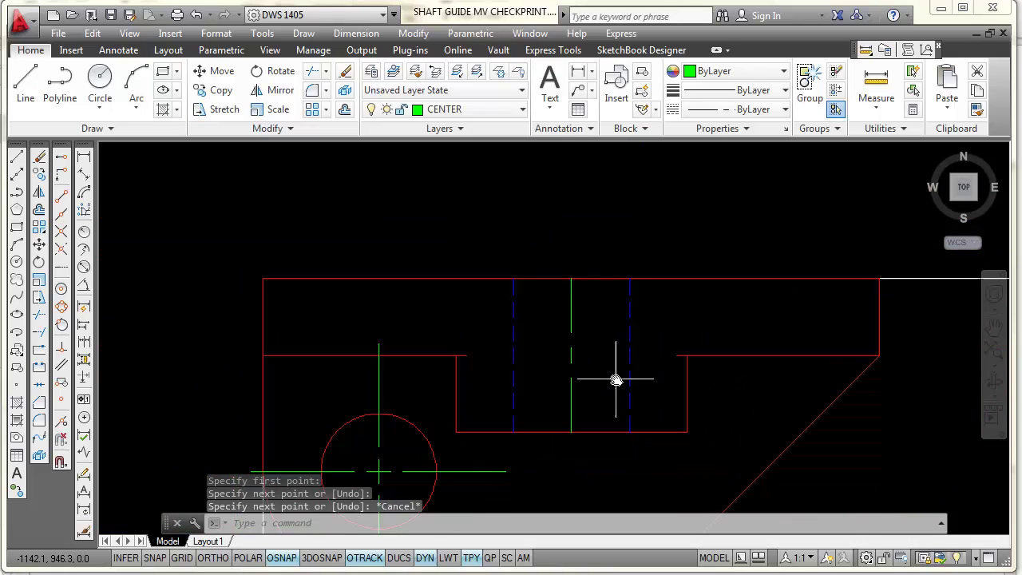
pyautogui.click(571, 293)
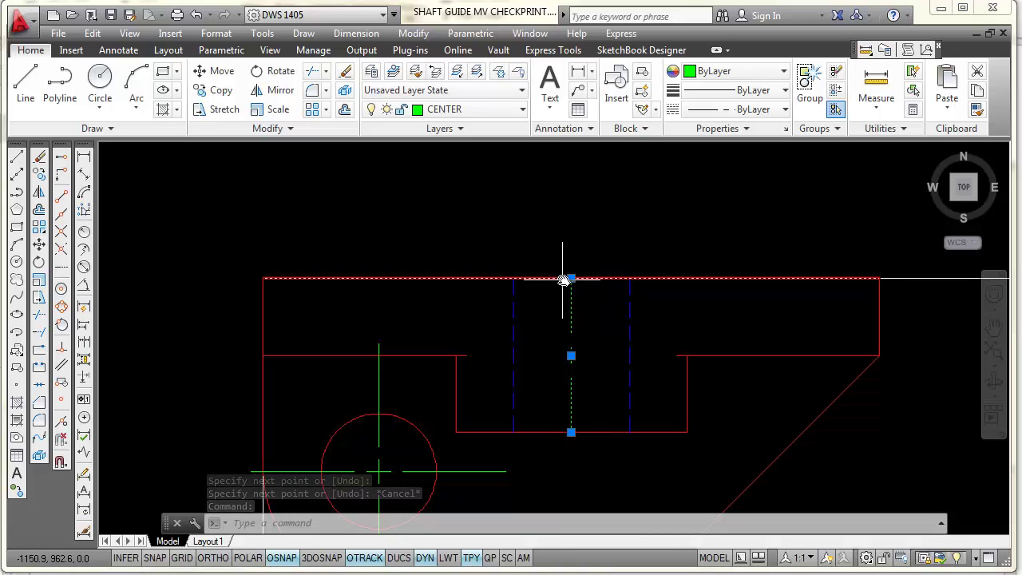
pyautogui.click(572, 278)
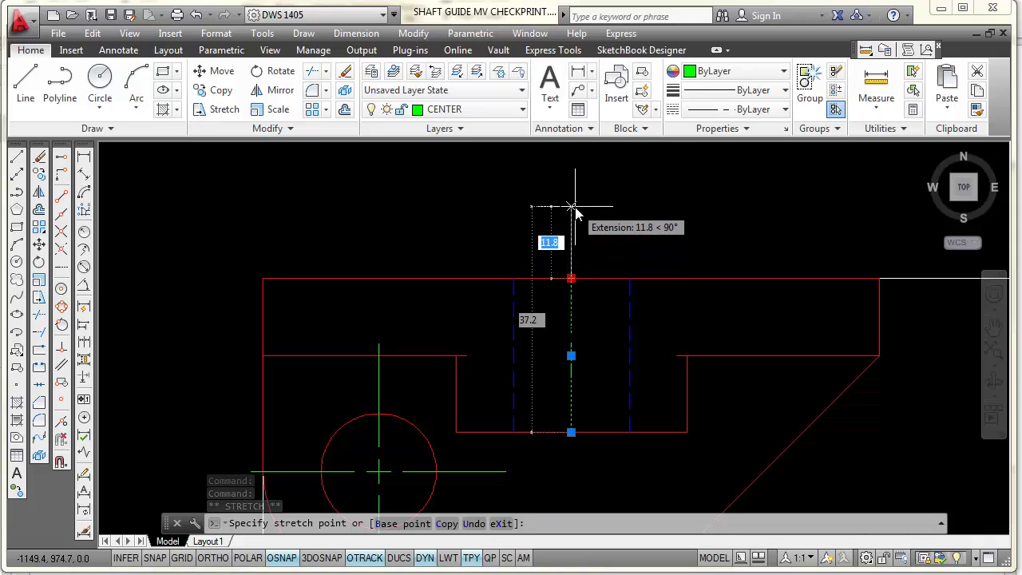
pyautogui.press('BackSpace')
pyautogui.press('Return')
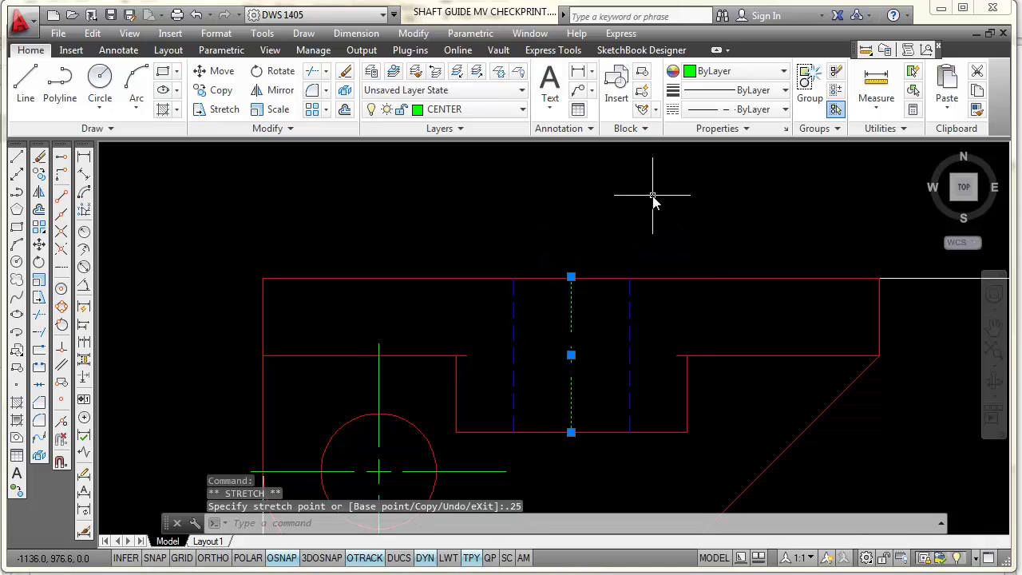
pyautogui.click(571, 277)
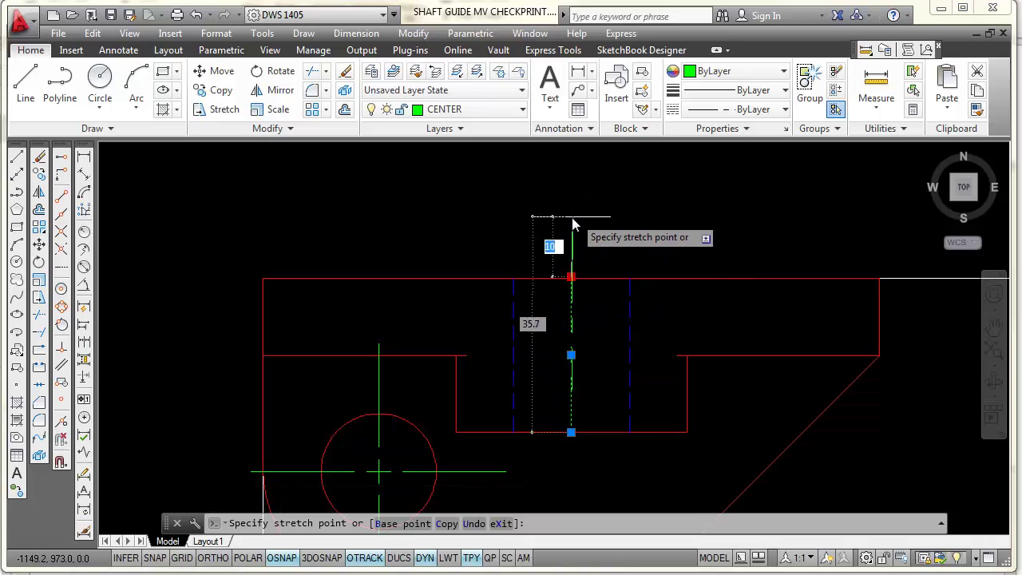
pyautogui.press('Escape')
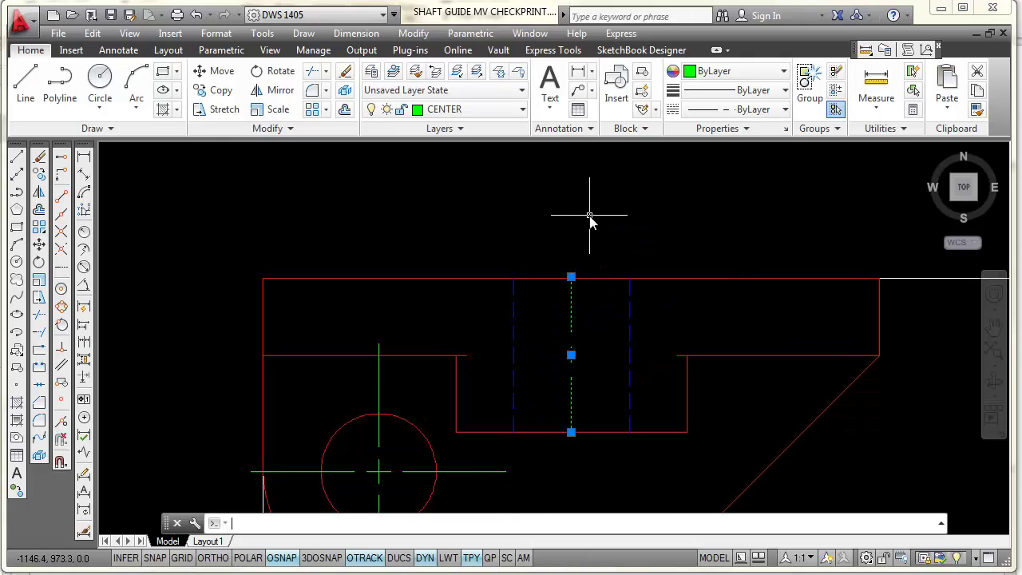
# With Ortho mode on, stretch the upper end of the boss's vertical centerline straight up by .25.
pyautogui.click(211, 559)
pyautogui.click(571, 277)
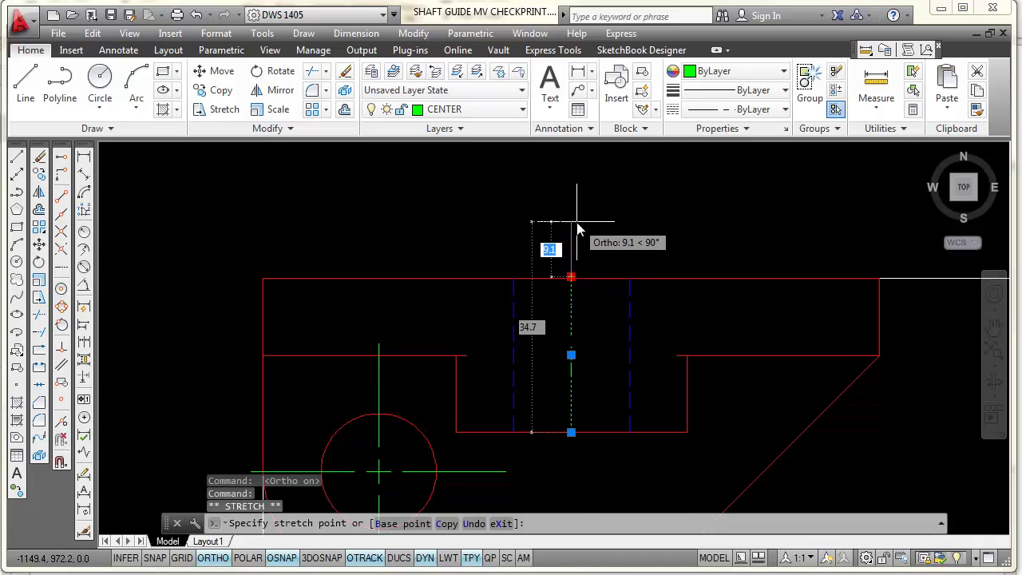
pyautogui.press('BackSpace')
pyautogui.write('.25')
pyautogui.press('Return')
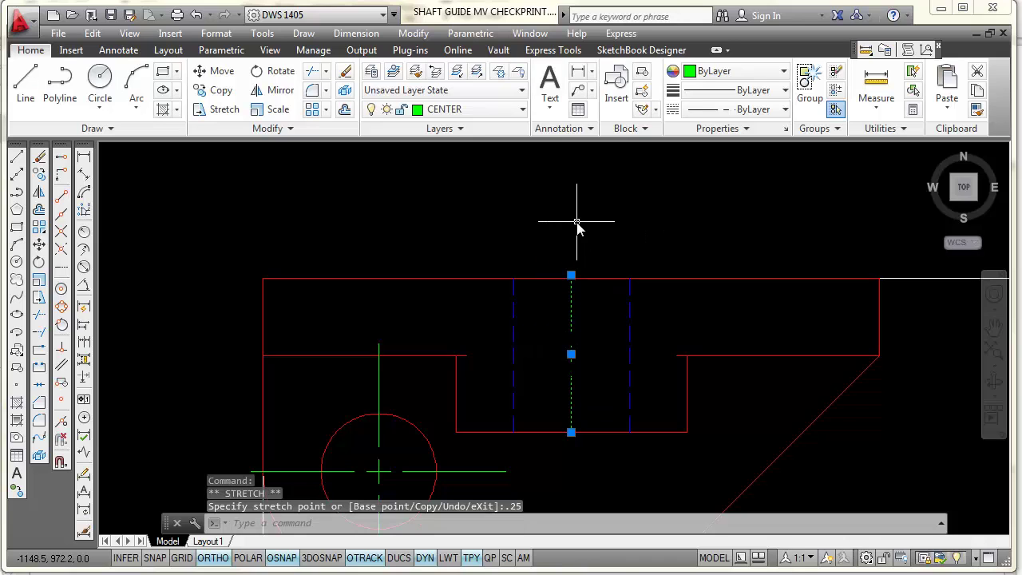
# Return the upper end of the boss's vertical centerline to the top view's upper edge.
pyautogui.scroll(5, 572, 285)
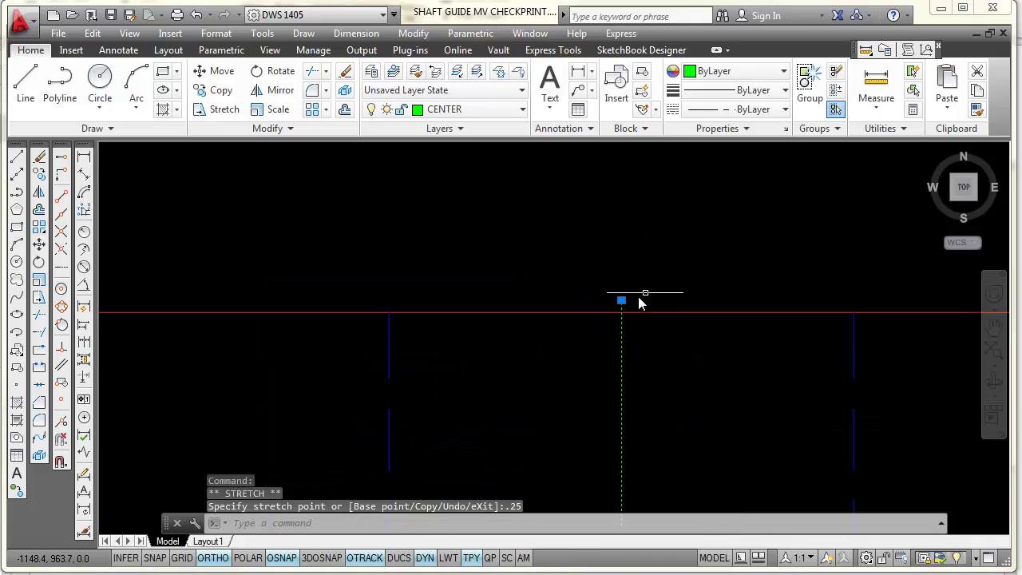
pyautogui.scroll(4, 639, 301)
pyautogui.scroll(-2, 660, 279)
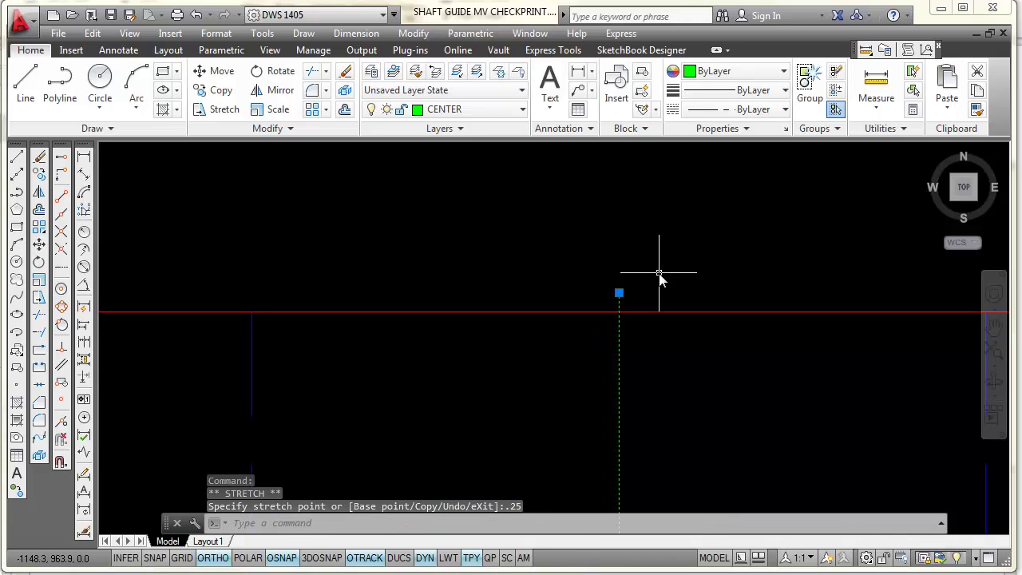
pyautogui.click(618, 292)
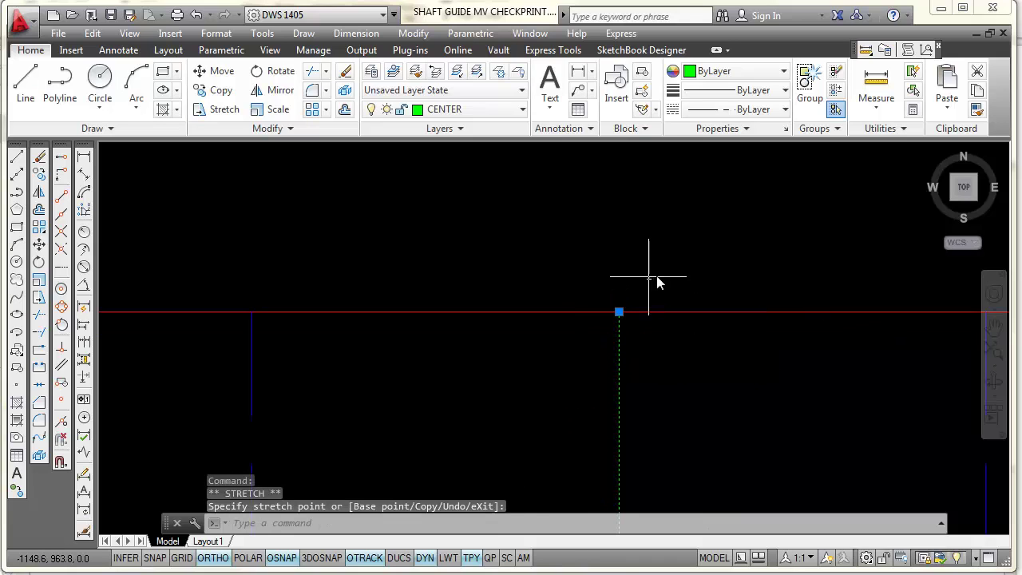
pyautogui.press('Escape')
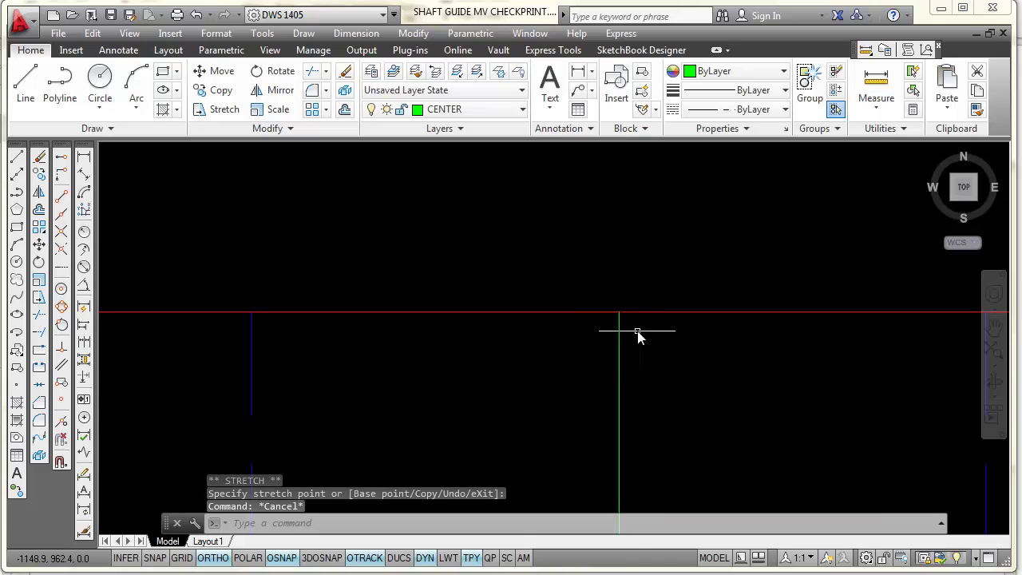
# Stretch the upper end of the boss's vertical centerline straight up by 6 past the top view's upper edge.
pyautogui.moveTo(674, 346); pyautogui.dragTo(600, 320, button='middle')
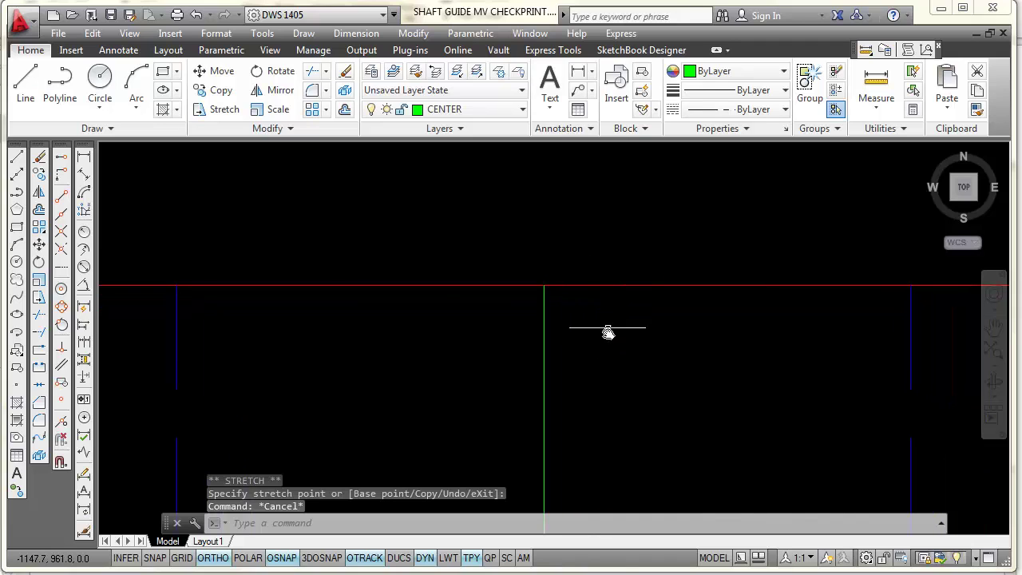
pyautogui.click(543, 357)
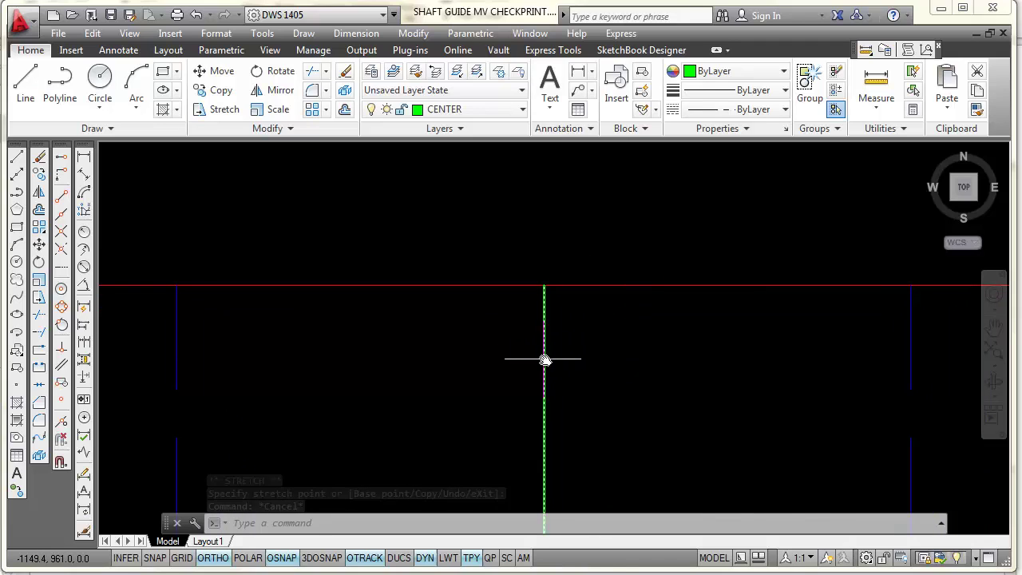
pyautogui.click(544, 285)
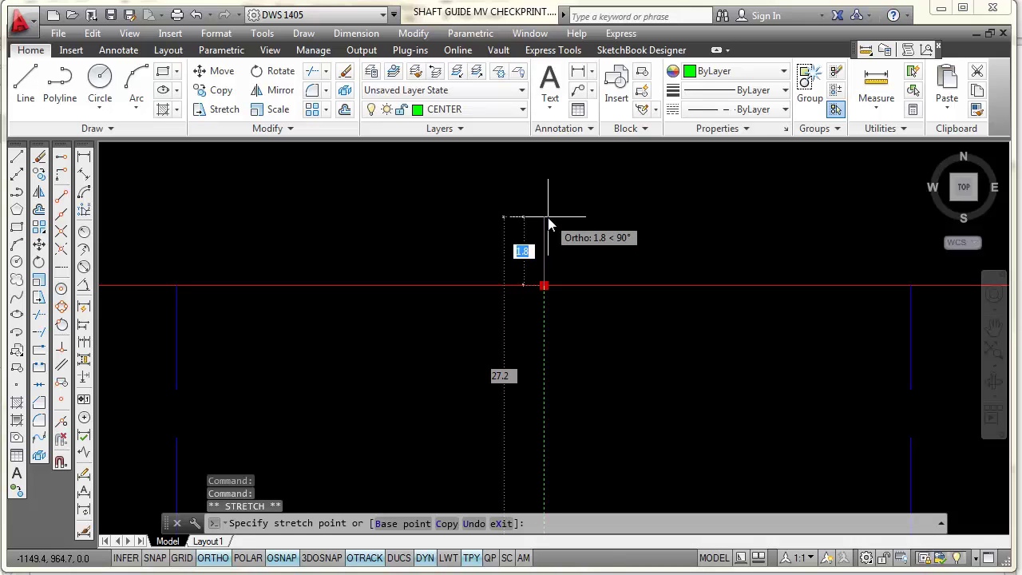
pyautogui.write('6')
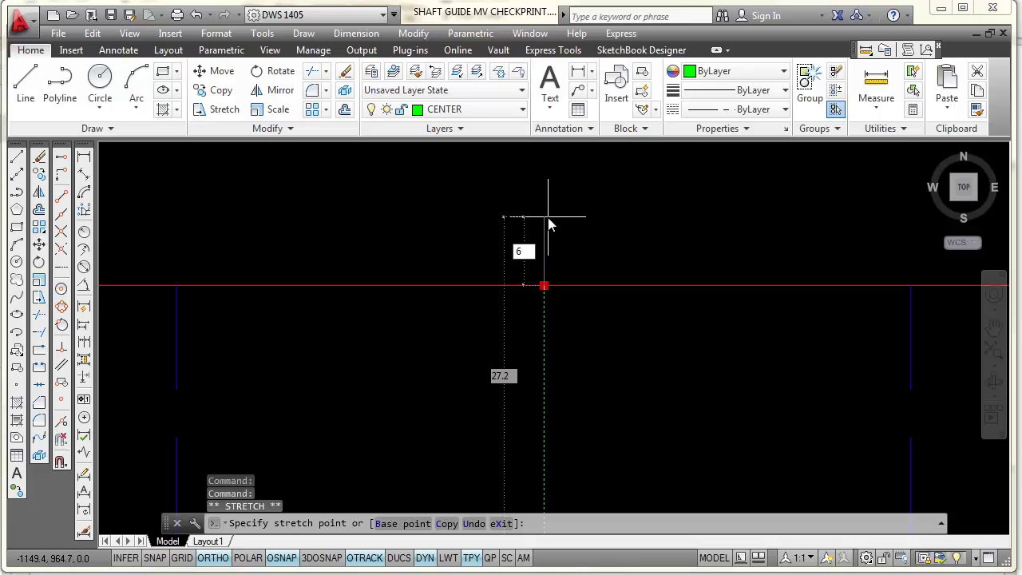
pyautogui.press('Return')
# Stretch the lower end of the boss's vertical centerline straight down by 6 past the boss's front edge.
pyautogui.scroll(-4, 609, 298)
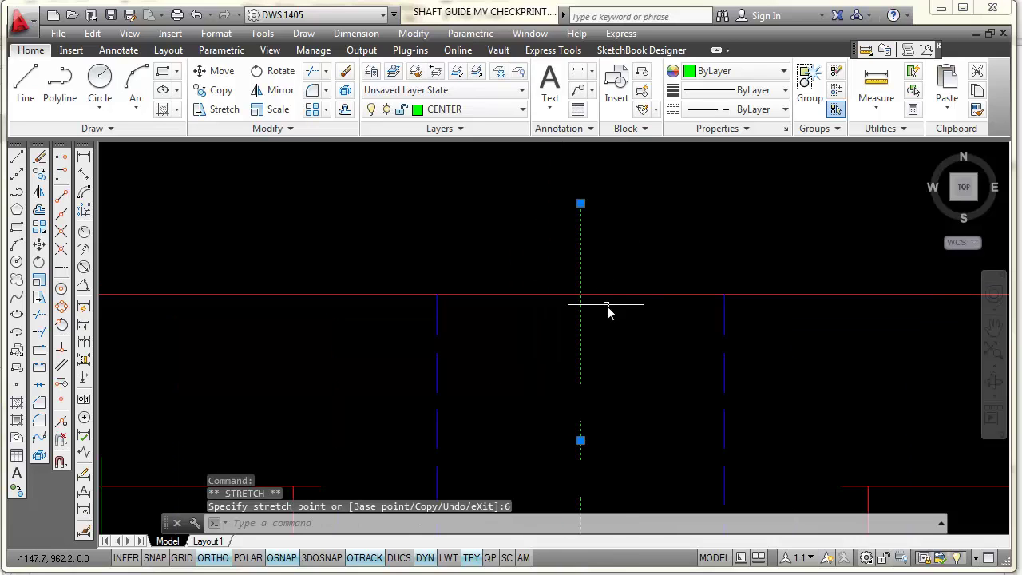
pyautogui.moveTo(641, 432); pyautogui.dragTo(664, 263, button='middle')
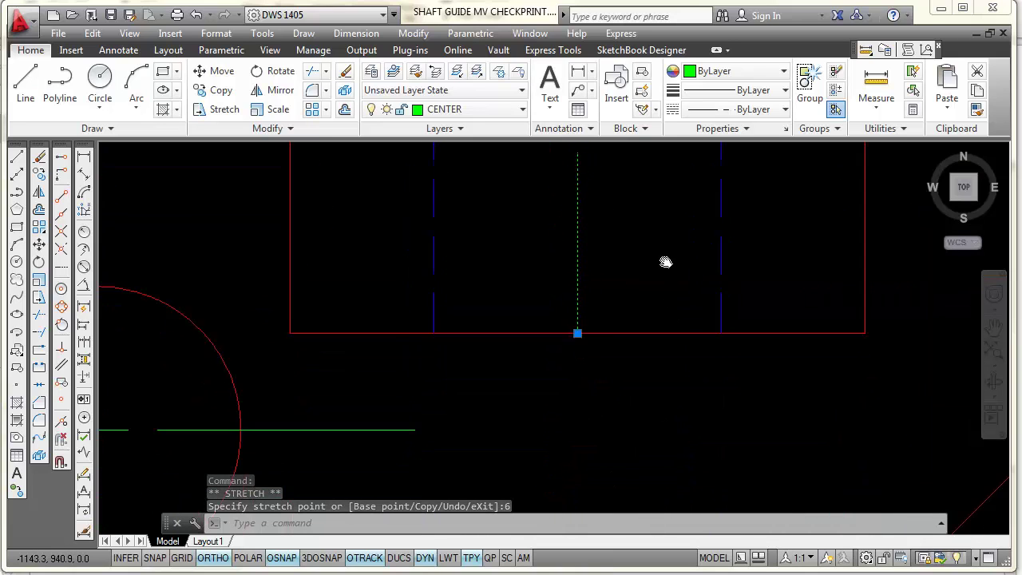
pyautogui.click(573, 312)
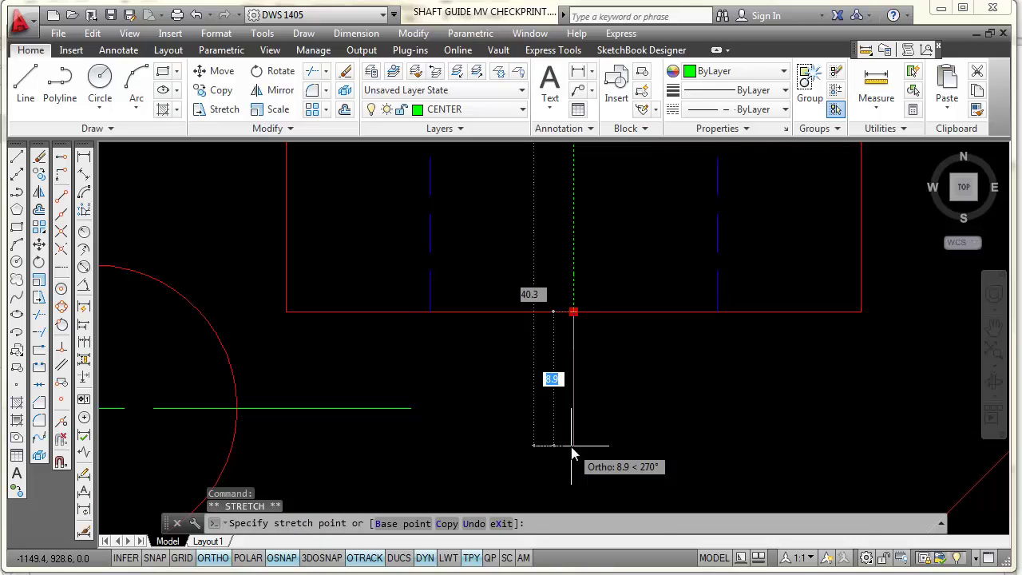
pyautogui.press('Return')
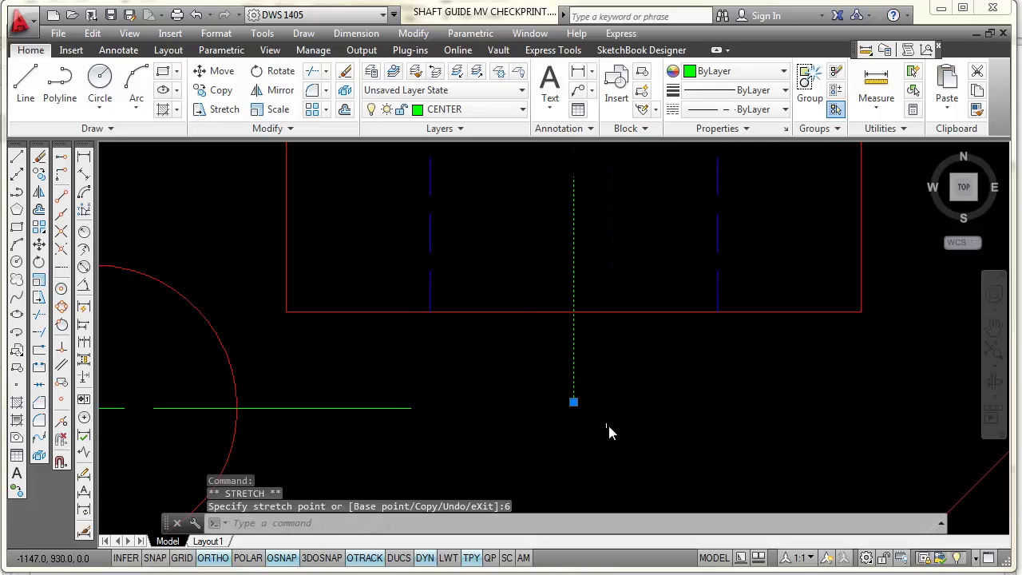
pyautogui.press('Escape')
# Examine the top and front views alongside the shaft guide reference sketch.
pyautogui.scroll(-3, 728, 392)
pyautogui.moveTo(828, 372); pyautogui.dragTo(742, 296, button='middle')
pyautogui.scroll(-2, 741, 297)
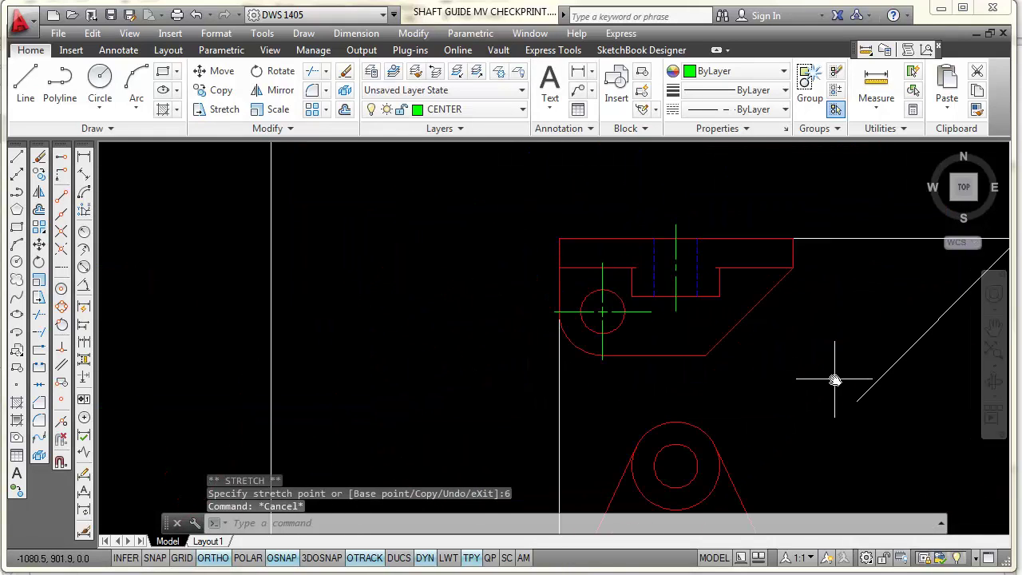
pyautogui.moveTo(835, 380); pyautogui.dragTo(712, 333, button='middle')
pyautogui.scroll(-2, 815, 497)
pyautogui.moveTo(815, 498); pyautogui.dragTo(710, 369, button='middle')
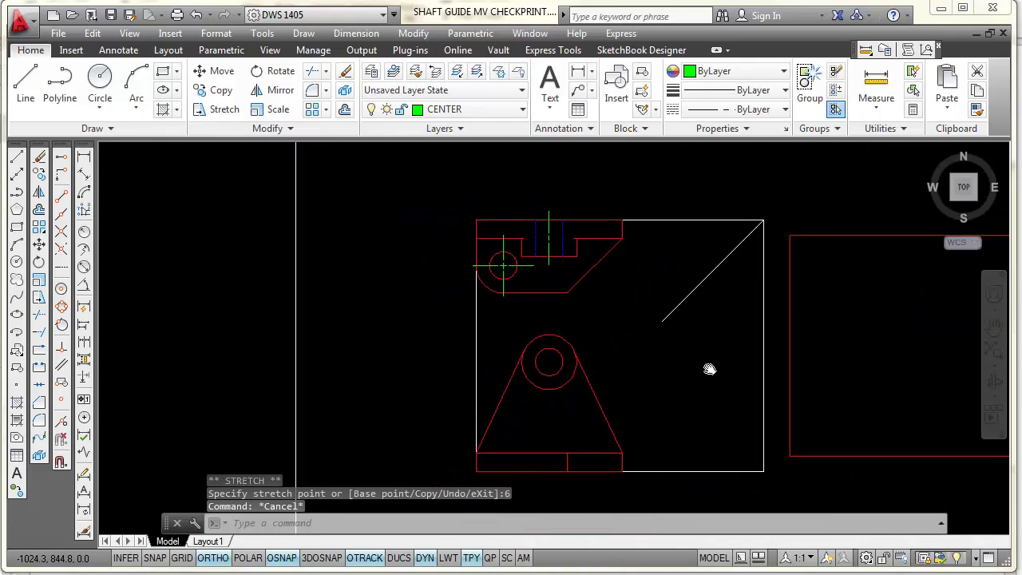
pyautogui.scroll(2, 707, 377)
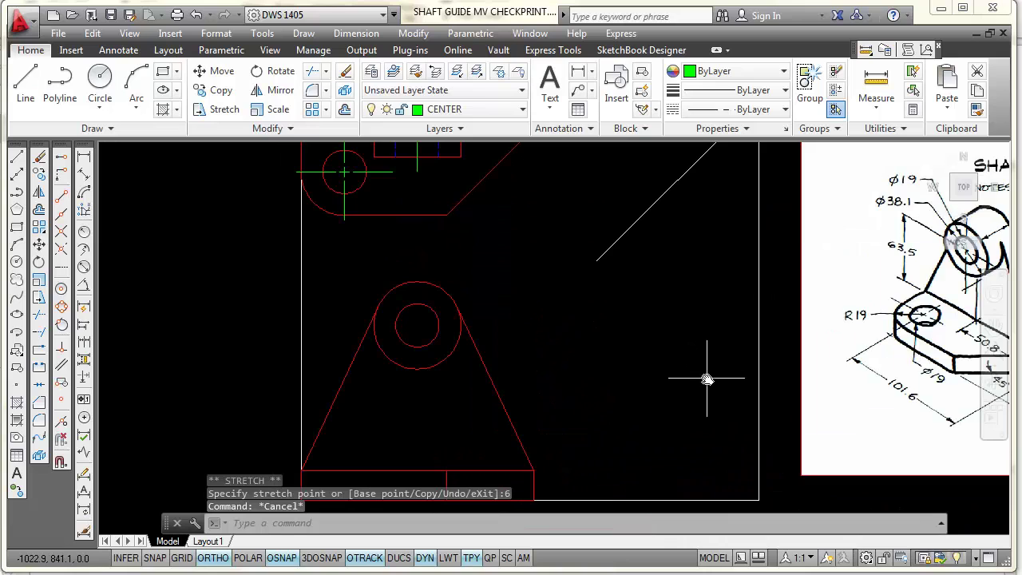
pyautogui.scroll(-2, 707, 379)
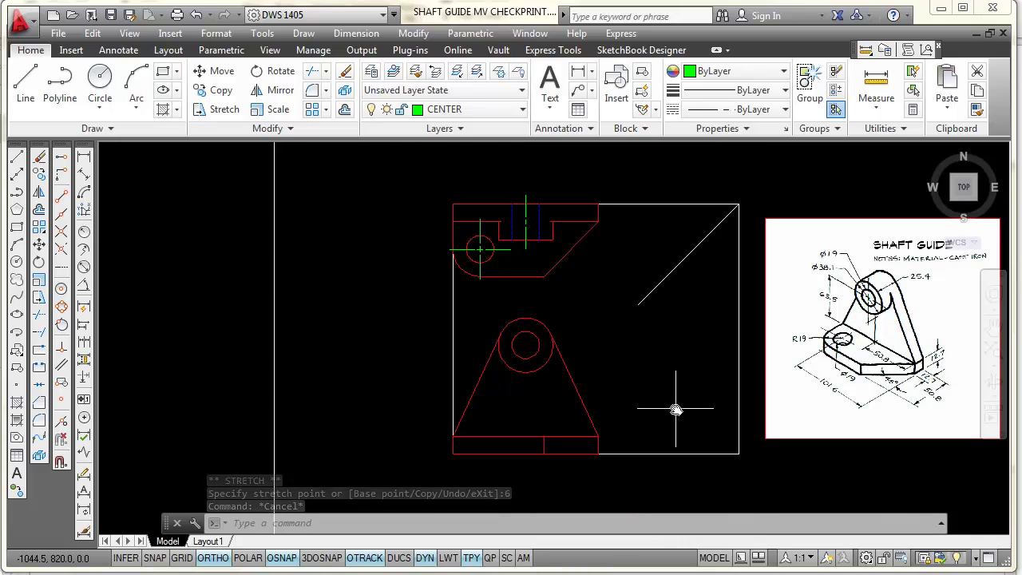